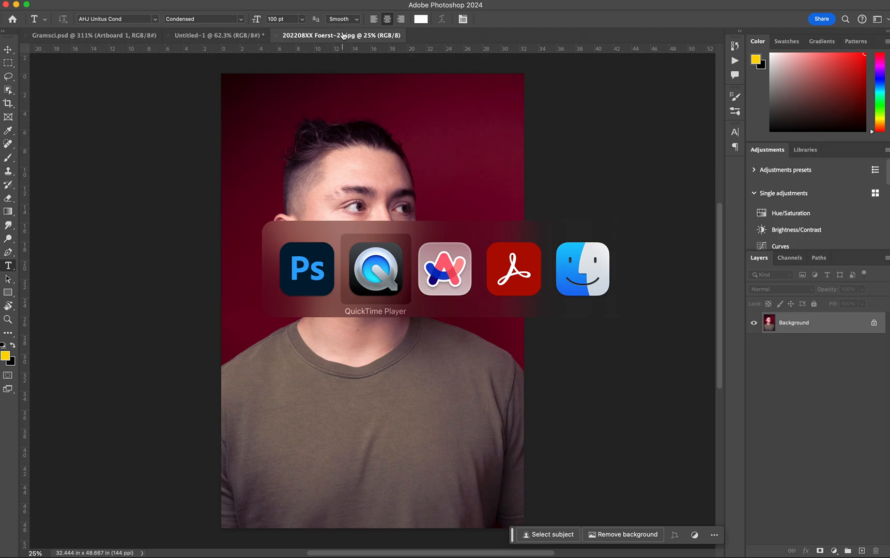
Step: Switch to the Arc browser and bring up the Unsplash search results for "leaf pattern"
key("super+Tab")
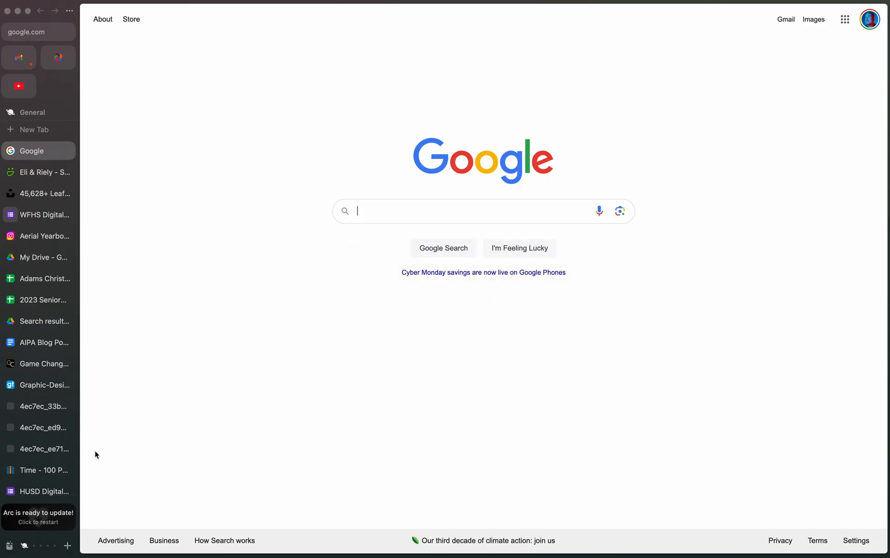
scroll(57, 455, "down", 3)
scroll(58, 457, "up", 4)
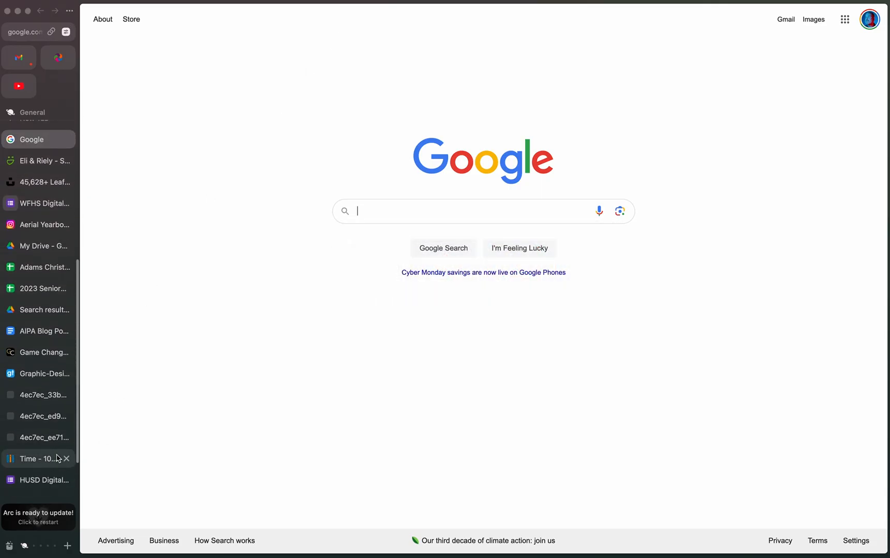
scroll(57, 458, "down", 3)
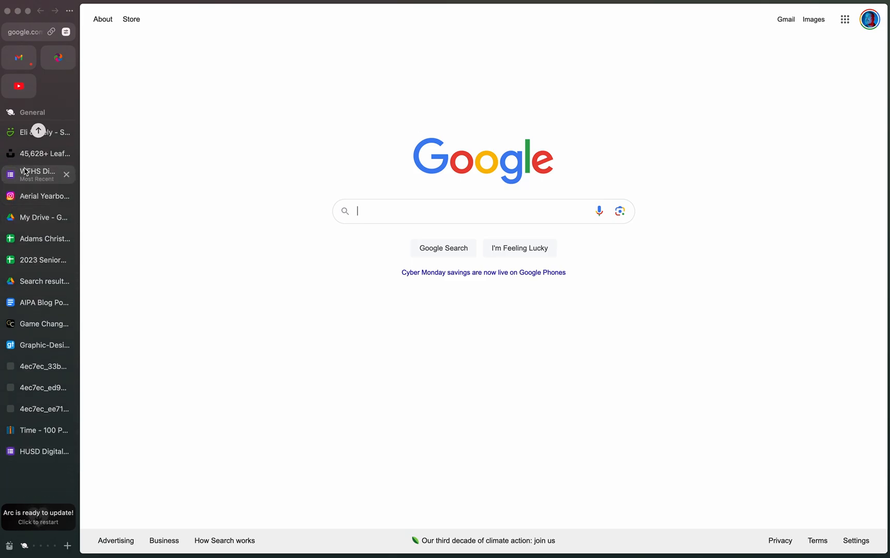
left_click(57, 153)
Step: Browse the leaf pattern photos and open the one of dark leaves with white, green and purple veins
scroll(318, 207, "up", 10)
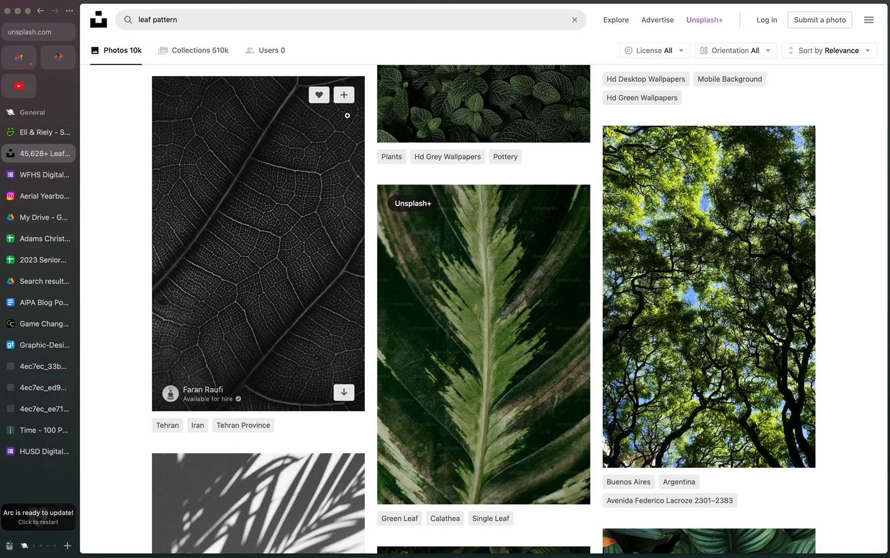
scroll(343, 93, "up", 5)
scroll(347, 116, "up", 1)
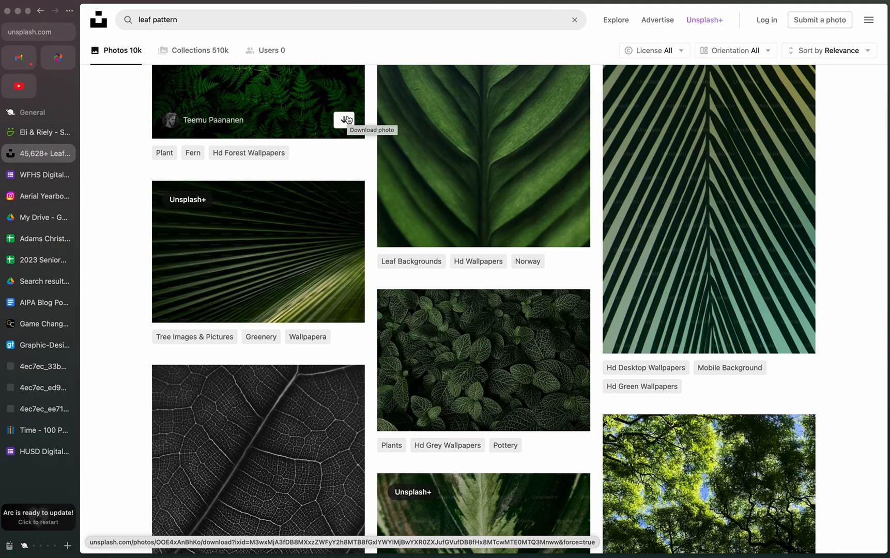
scroll(347, 118, "down", 15)
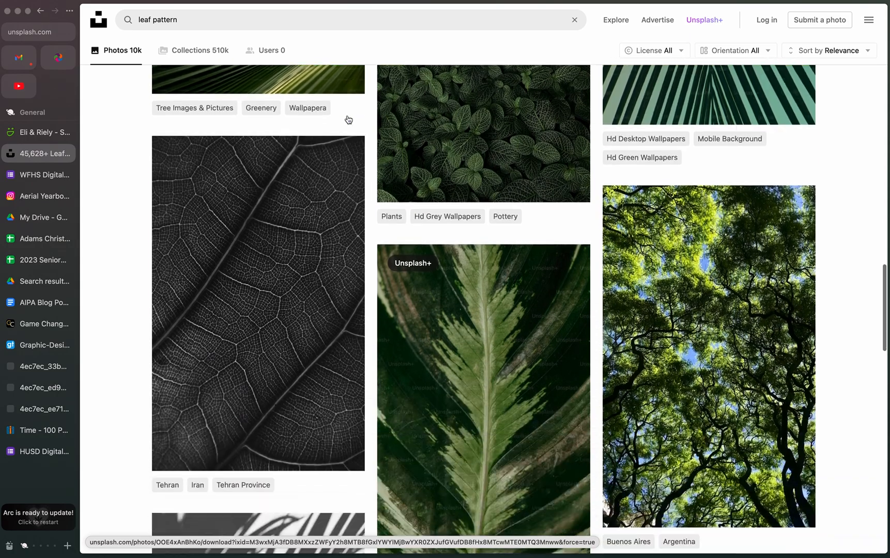
scroll(347, 116, "down", 5)
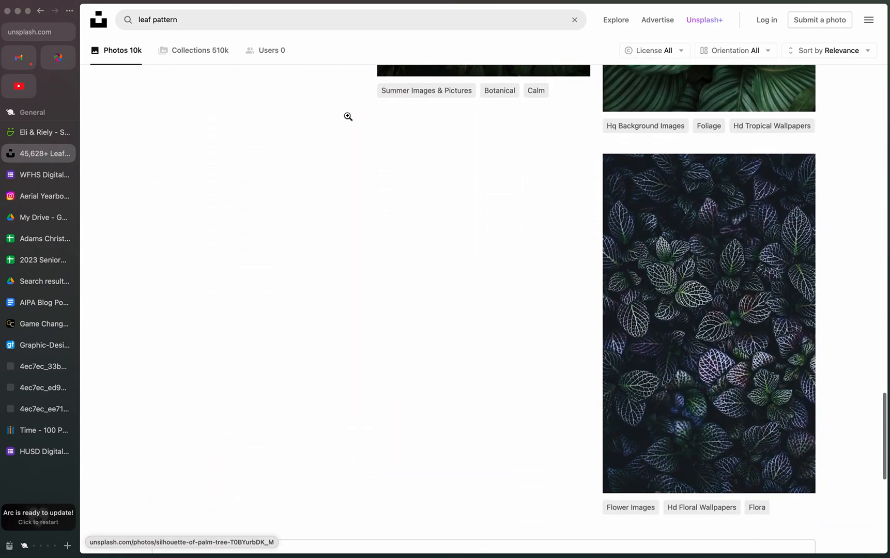
left_click(704, 273)
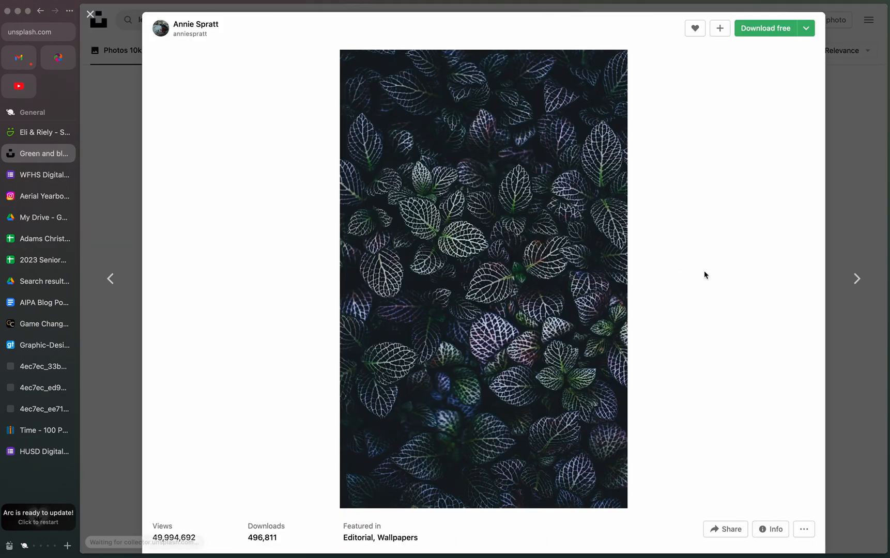
Step: Download the dark leaf photo in its original size (2801 x 4461)
right_click(491, 277)
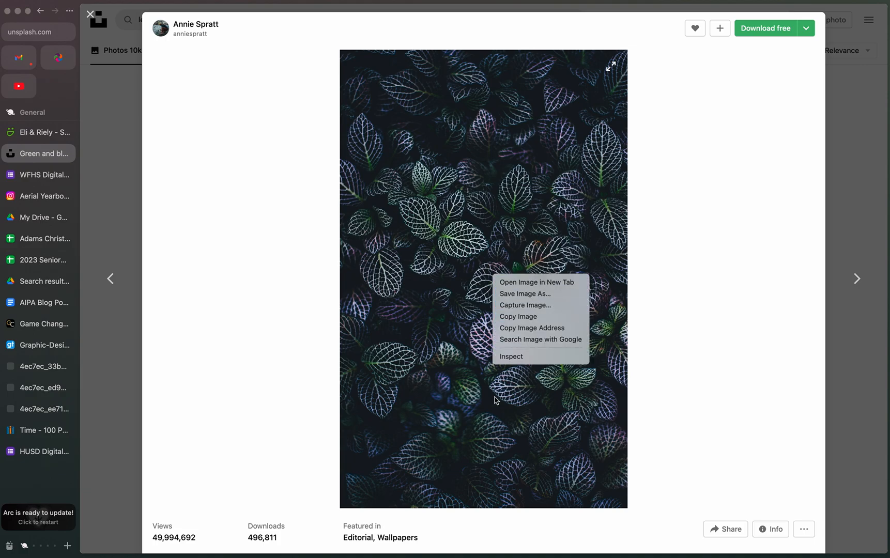
left_click(722, 204)
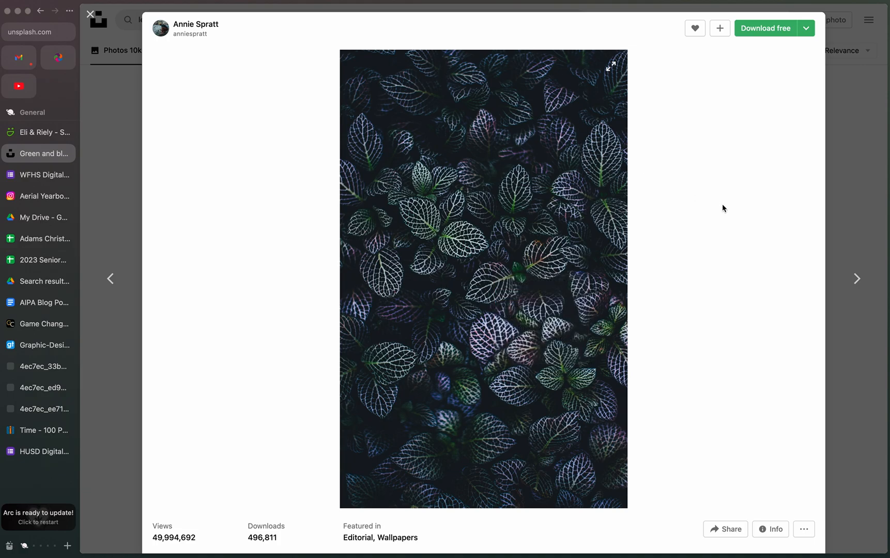
left_click(805, 29)
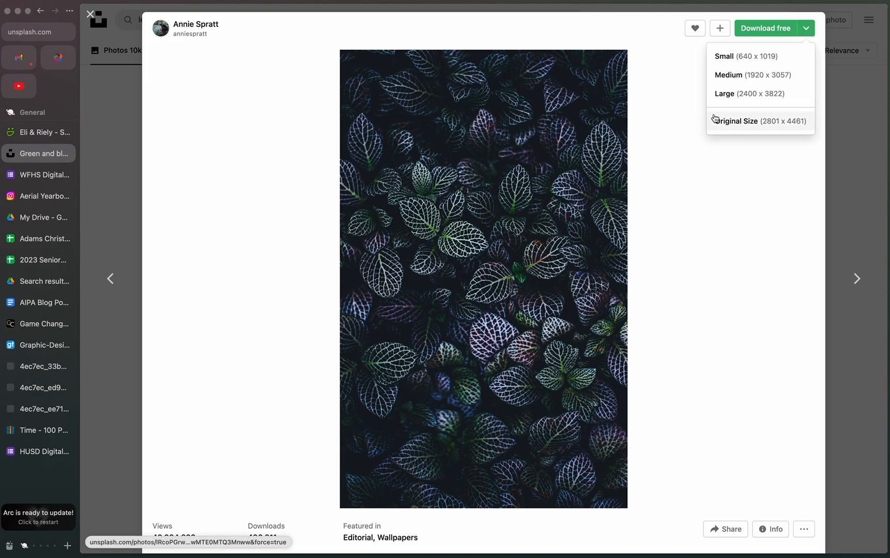
left_click(750, 124)
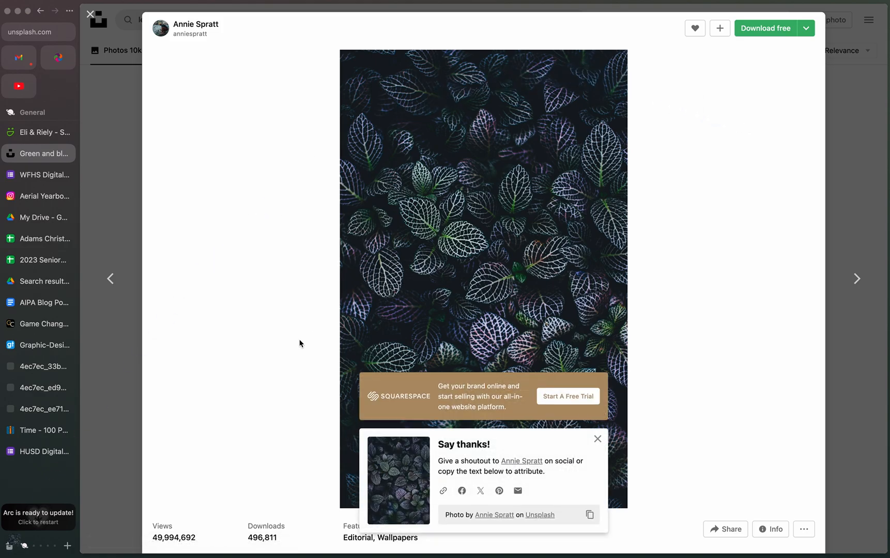
mouse_move(14, 541)
Step: Switch to Photoshop and open the downloaded Unsplash leaf photo from the Desktop
key("super+Tab")
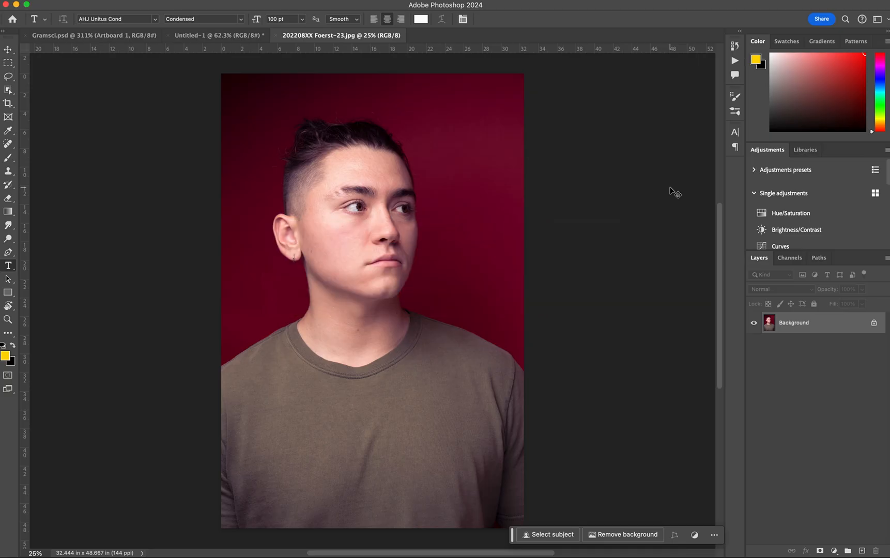
key("super+o")
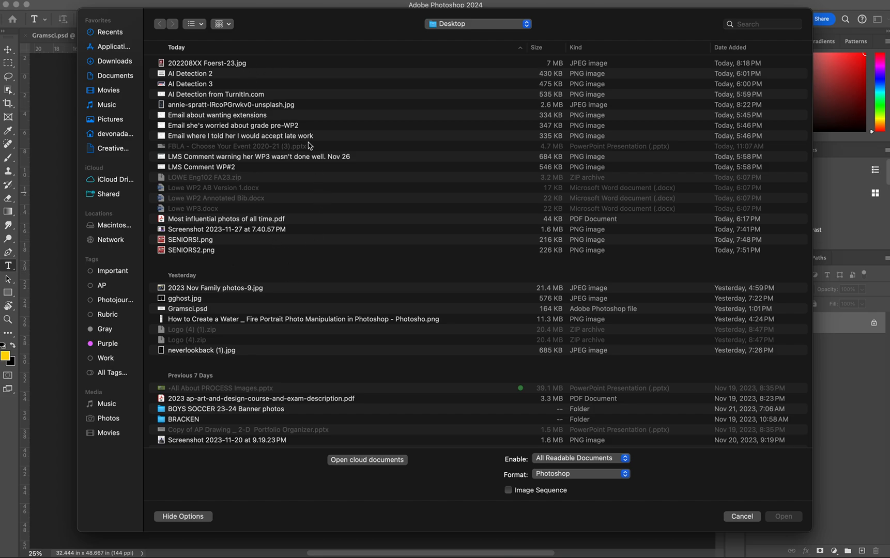
double_click(281, 106)
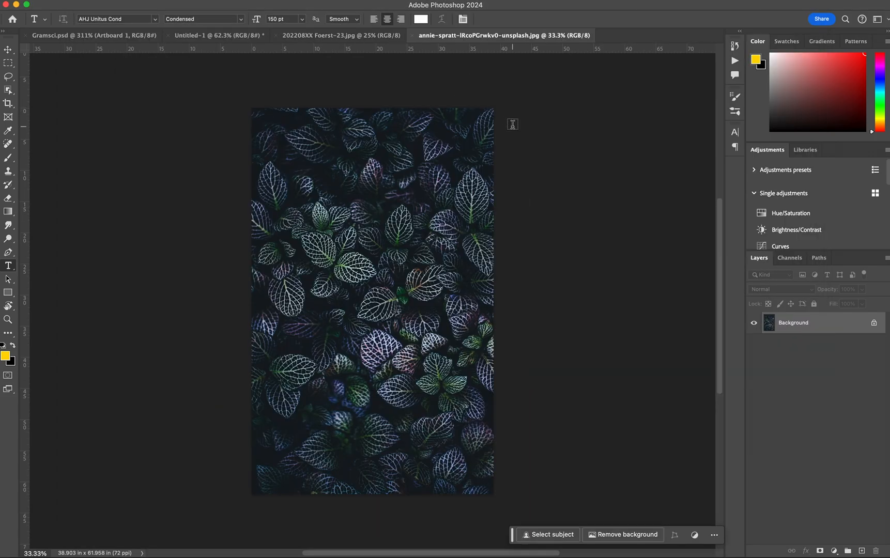
Step: Switch back to the Arc browser and open google.com in a new tab
key("super+Tab")
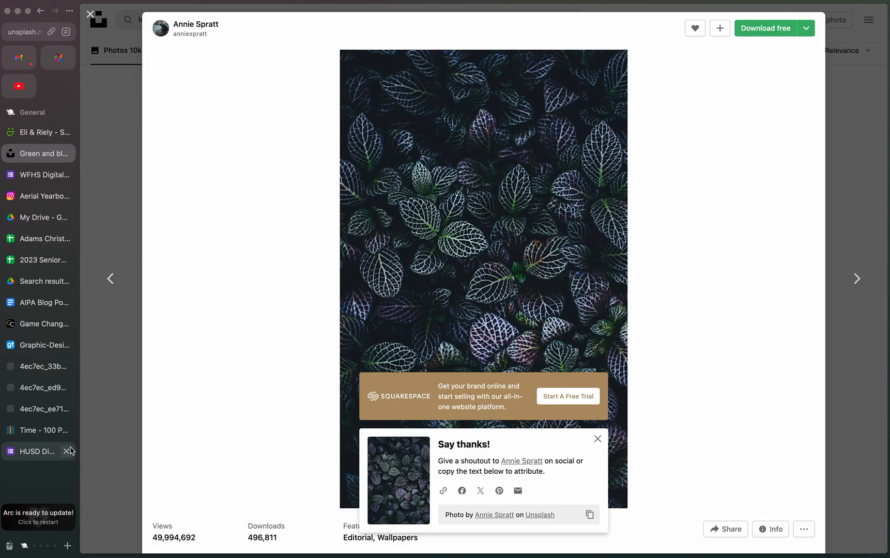
key("super+t")
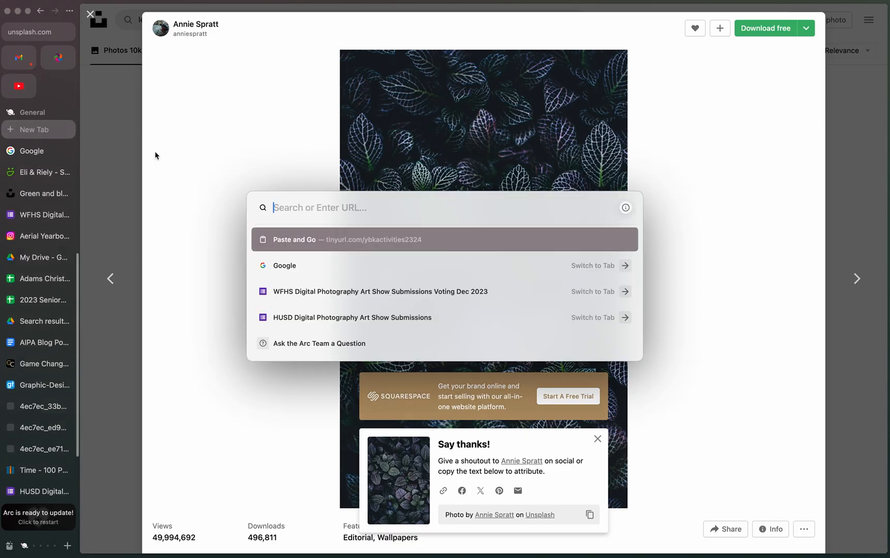
type("google.com")
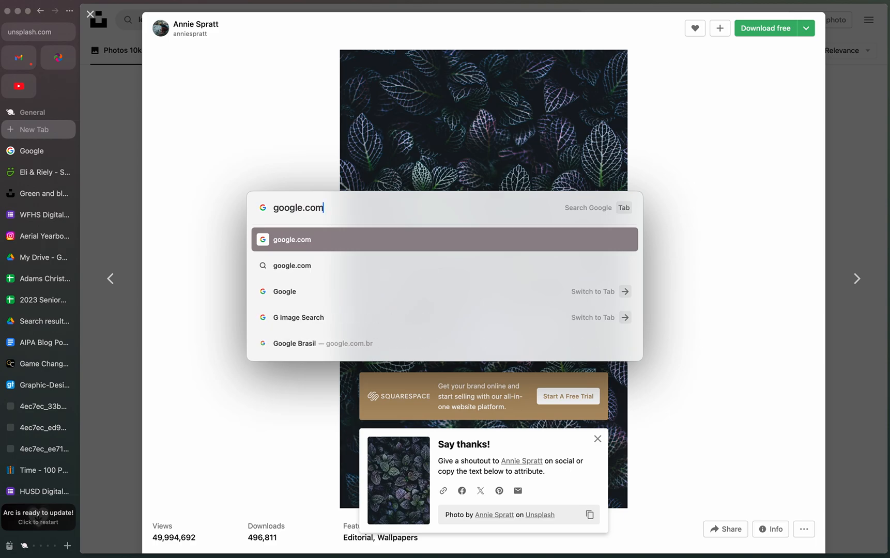
key("Return")
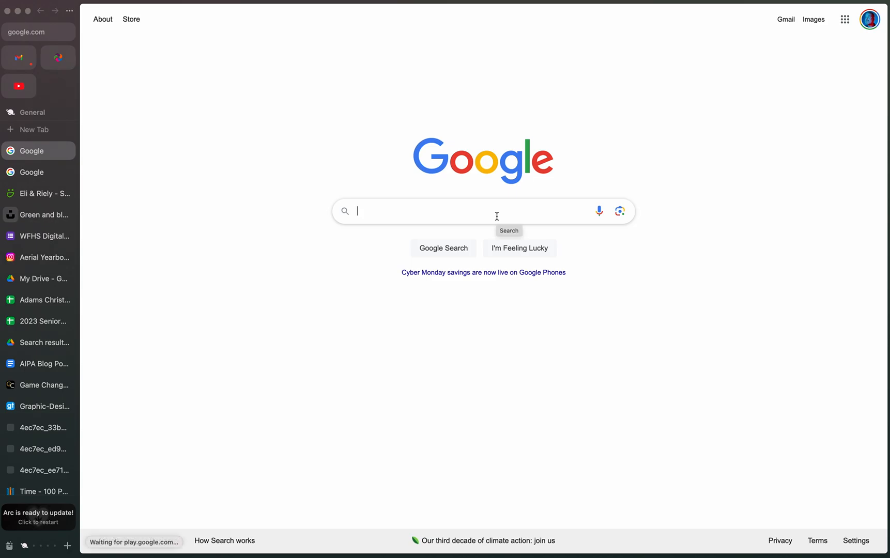
Step: Search Google for "advanced image search" and open Google's own Advanced Image Search page
type("adv")
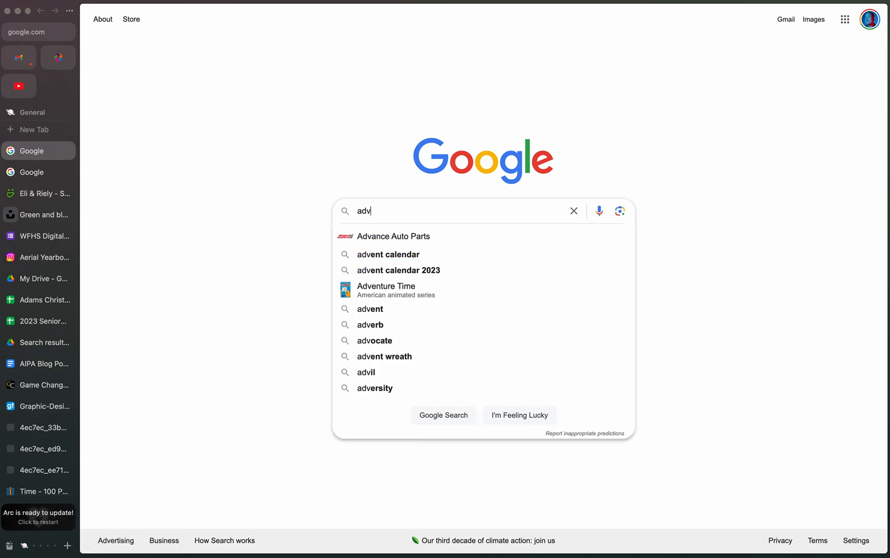
type("anced image")
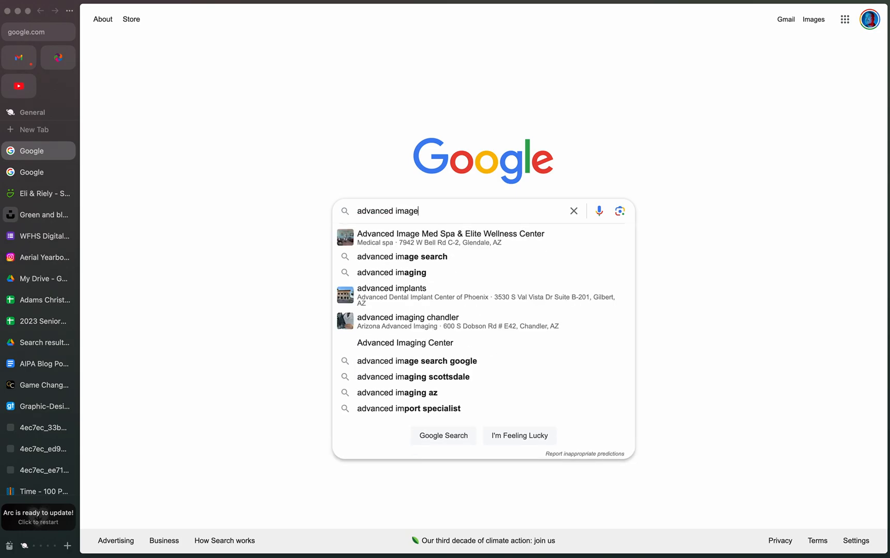
type(" search")
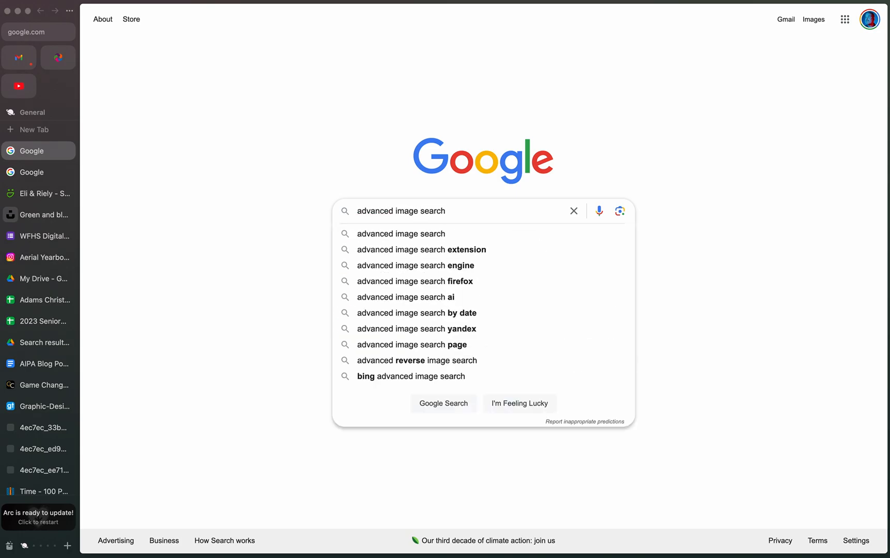
left_click(431, 234)
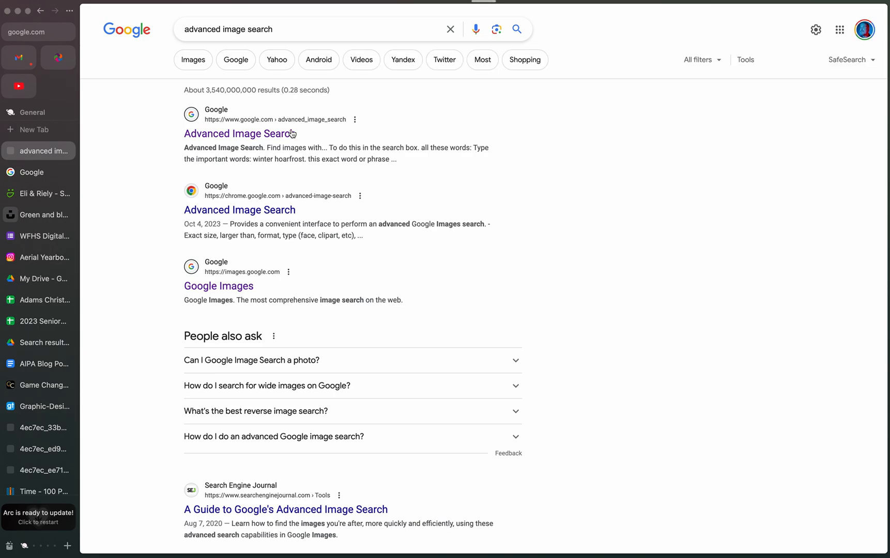
left_click(269, 133)
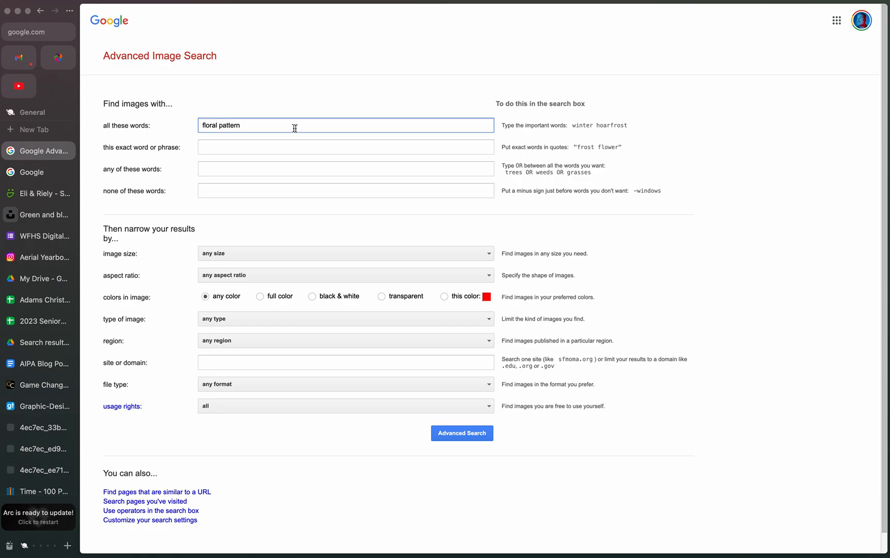
Step: Run the advanced image search for "floral pattern", limited to images larger than 2 MP
left_click(285, 252)
scroll(298, 310, "down", 4)
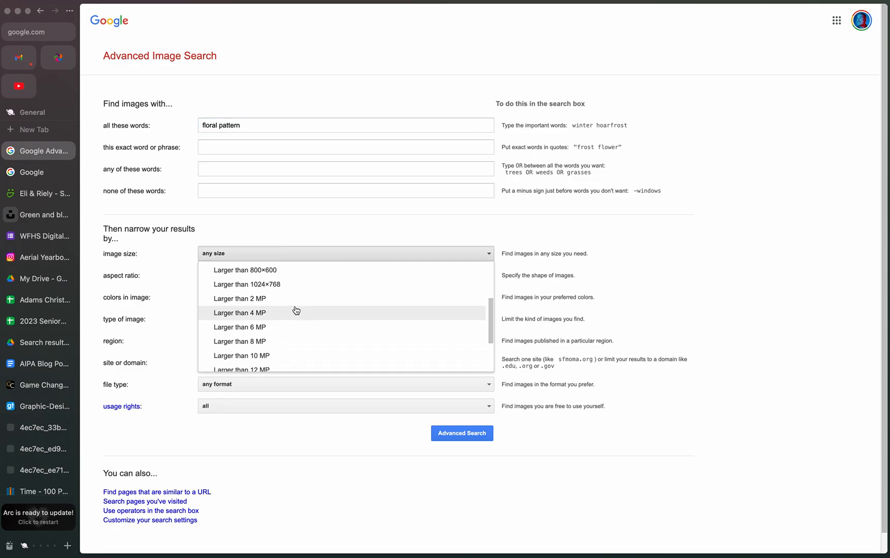
left_click(262, 300)
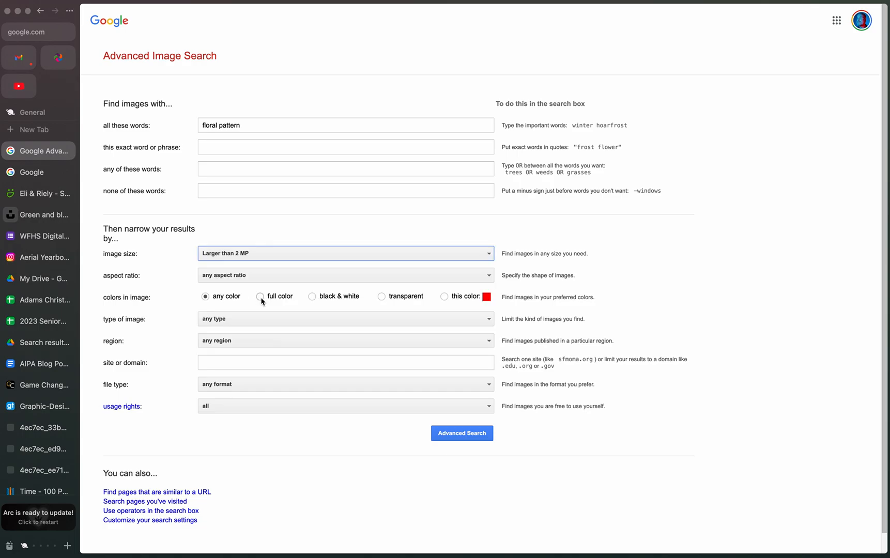
left_click(462, 434)
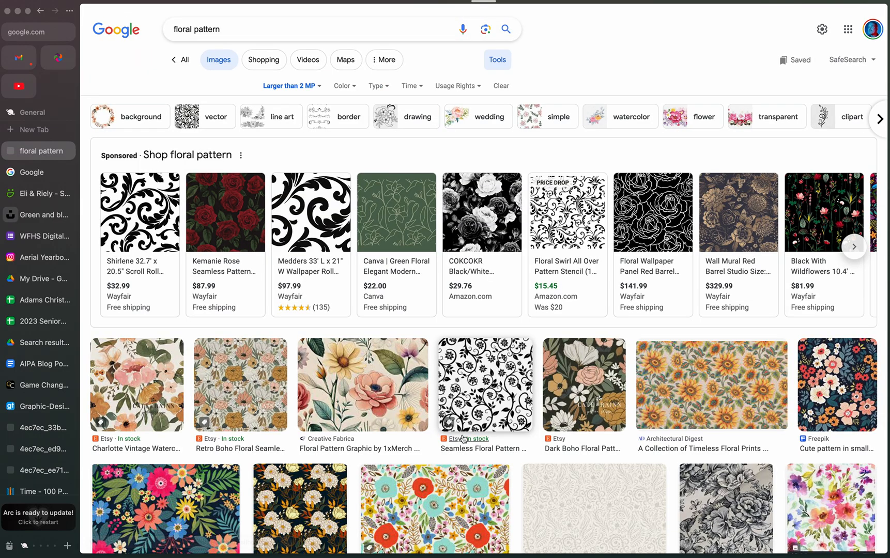
Step: Browse the floral pattern image results and preview candidates, including the Freepik, Colourbox, WallsNeedLove and DecoratorsBest patterns, checking their pixel dimensions
scroll(464, 438, "down", 5)
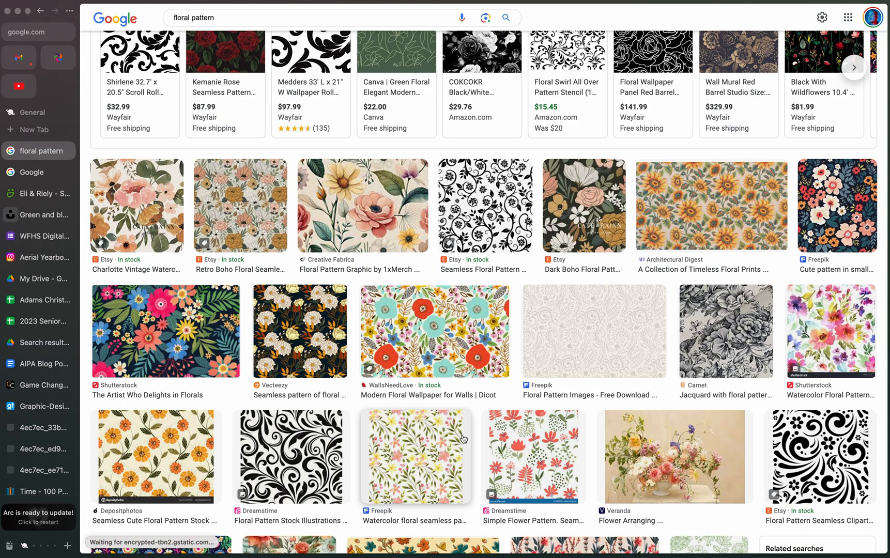
scroll(464, 439, "down", 10)
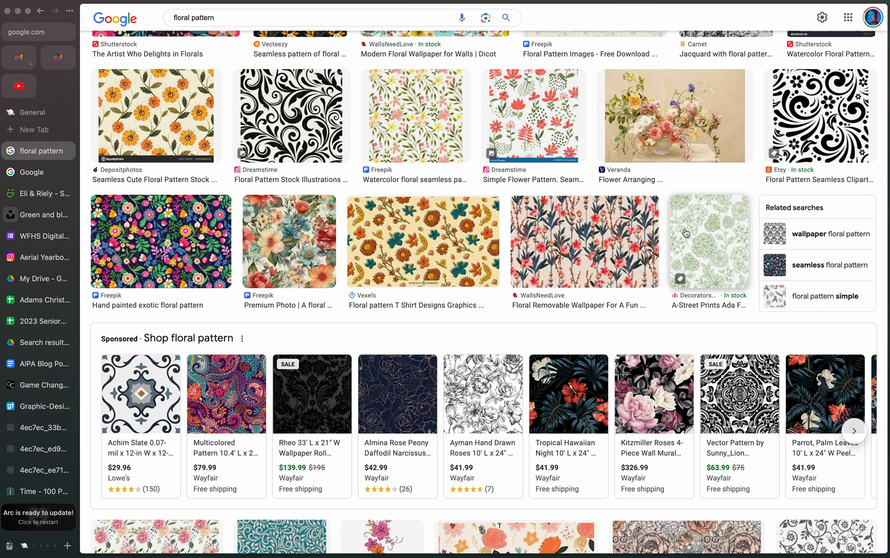
scroll(686, 233, "down", 5)
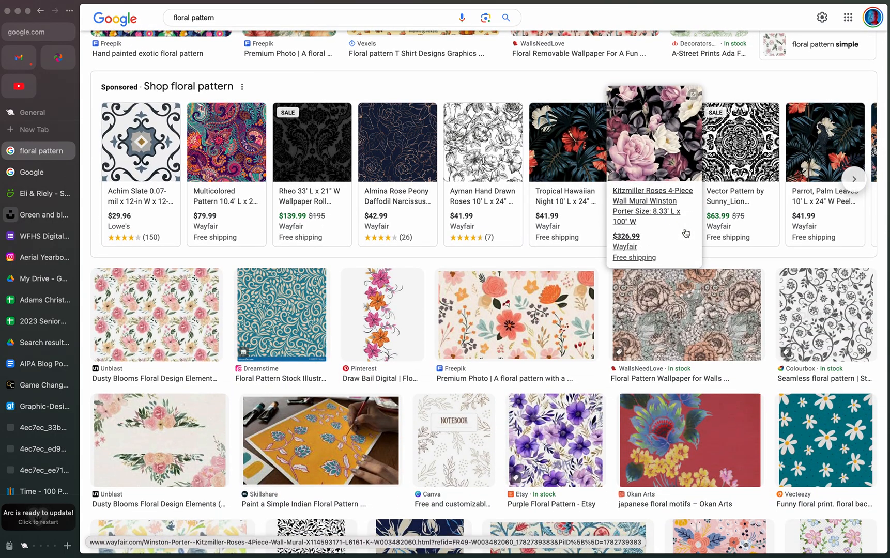
left_click(536, 316)
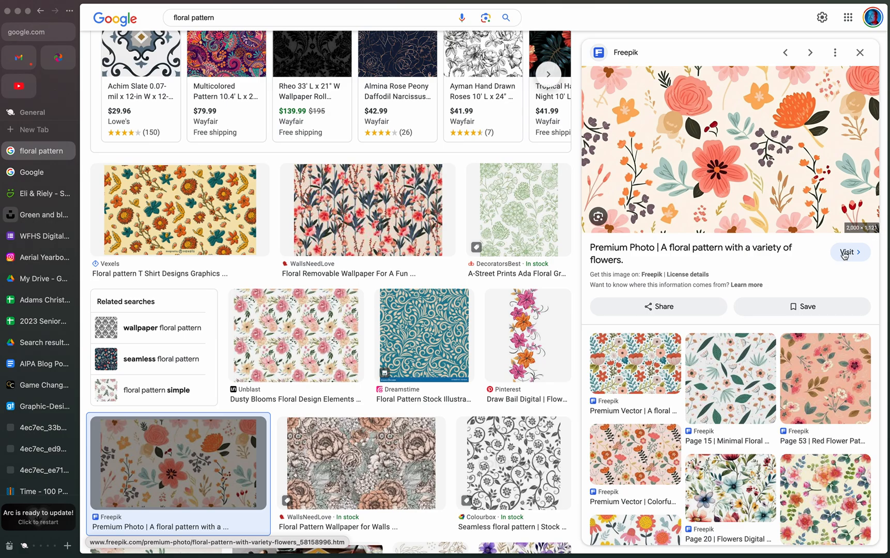
left_click(513, 462)
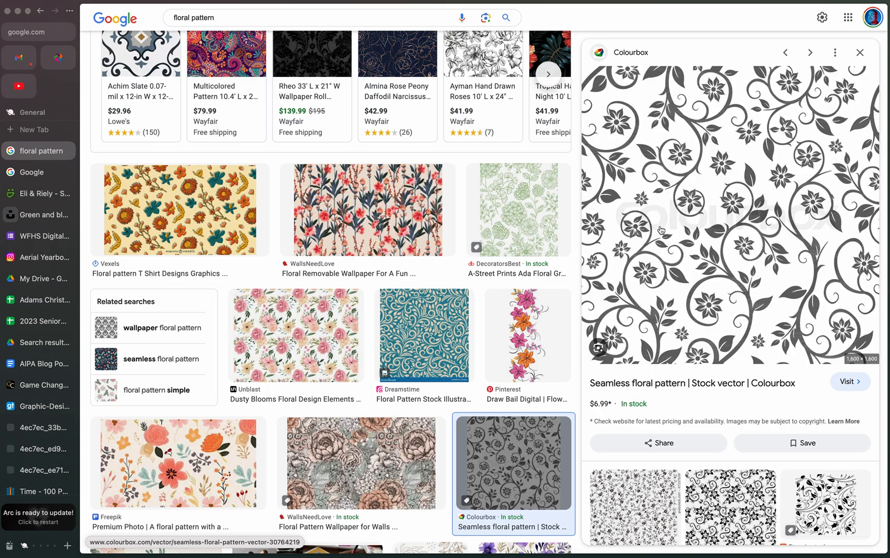
key("Left")
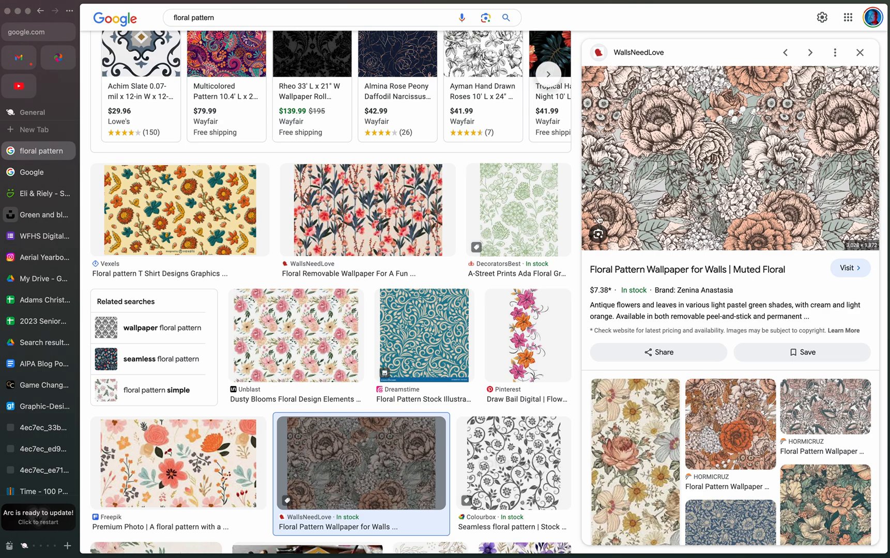
left_click(514, 210)
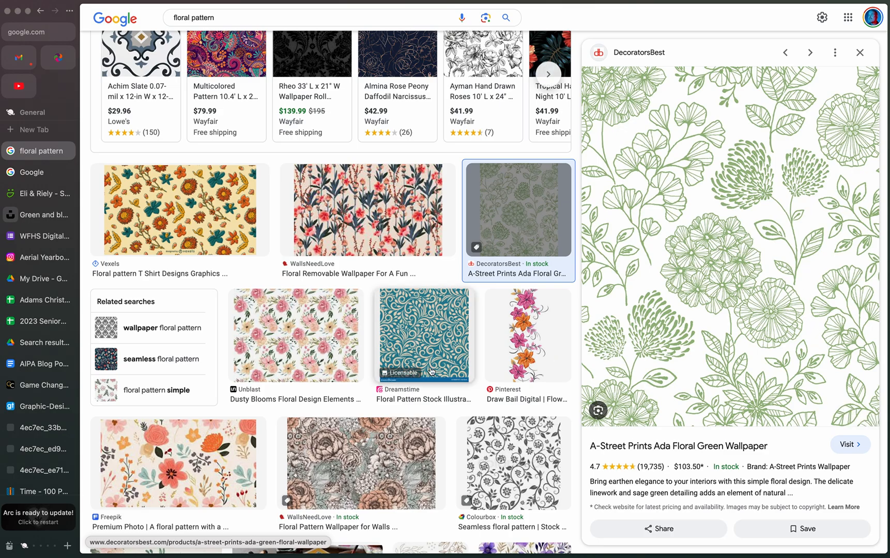
scroll(432, 371, "down", 4)
scroll(432, 371, "down", 5)
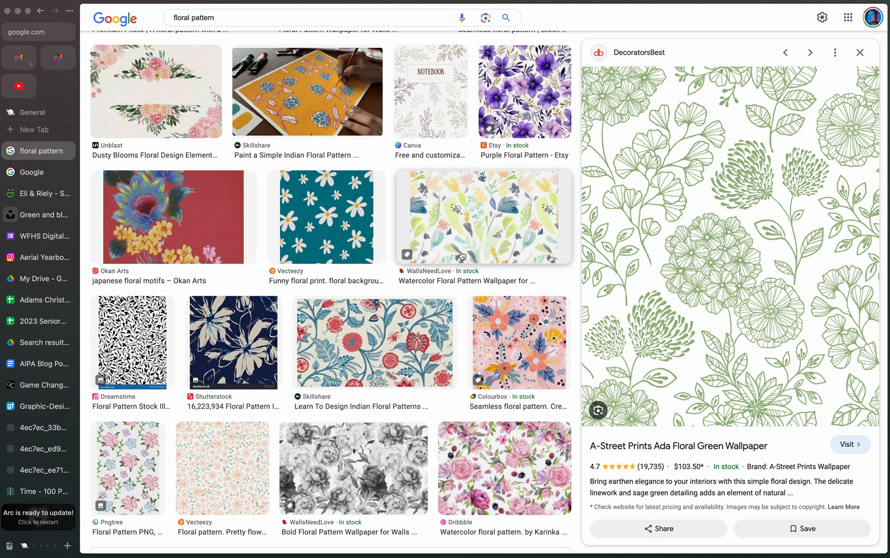
Step: Switch to Photoshop, copy the entire leaf photo and paste it into the portrait document as a new layer
key("super+Tab")
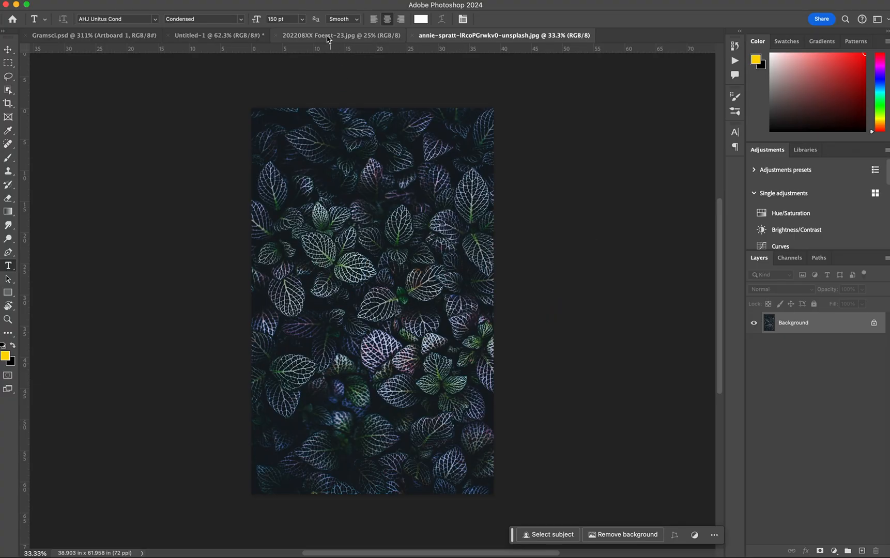
left_click(324, 36)
left_click(219, 36)
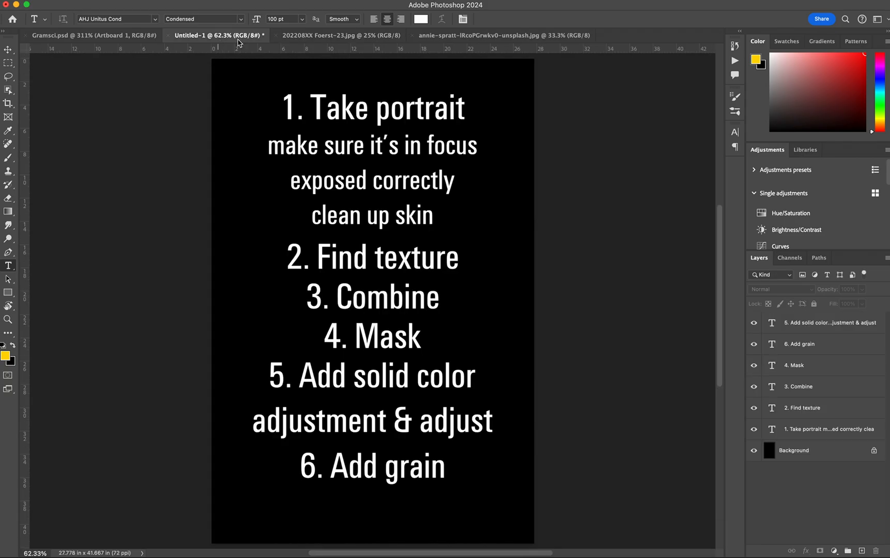
left_click(337, 36)
left_click(452, 36)
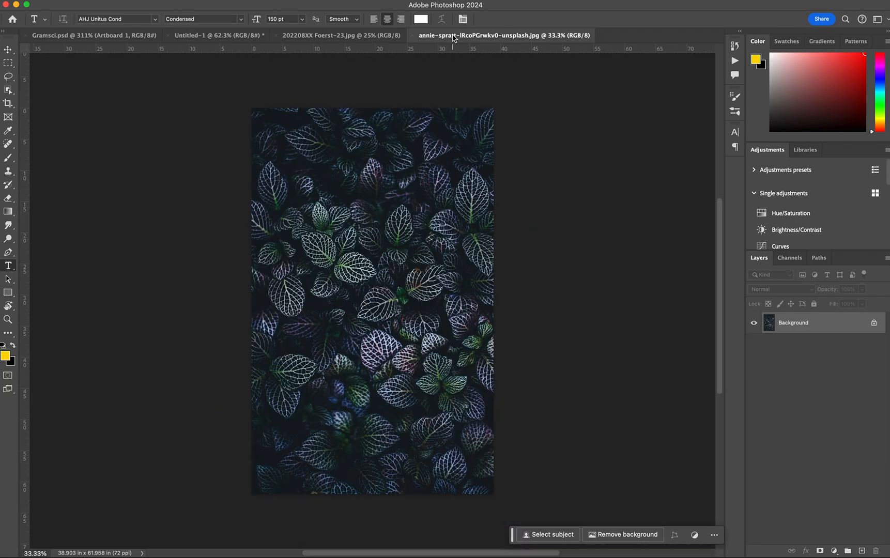
key("super+a")
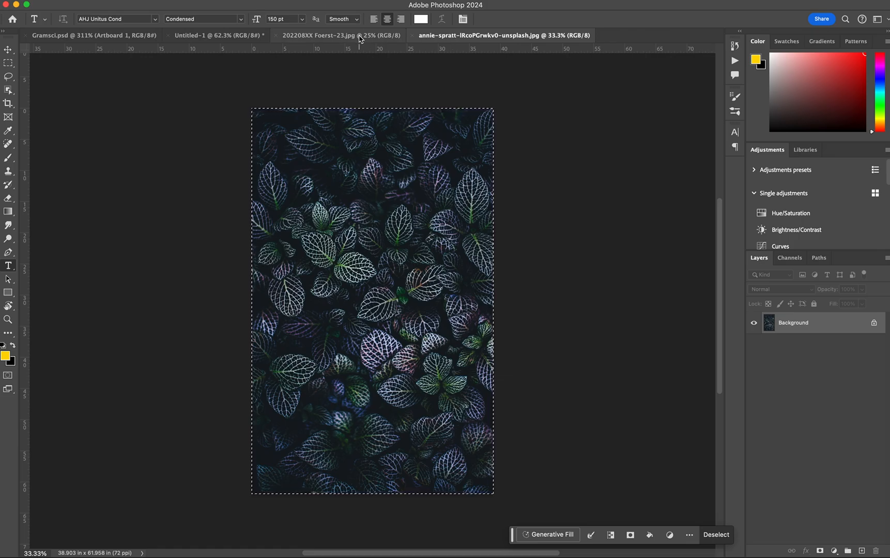
left_click(360, 36)
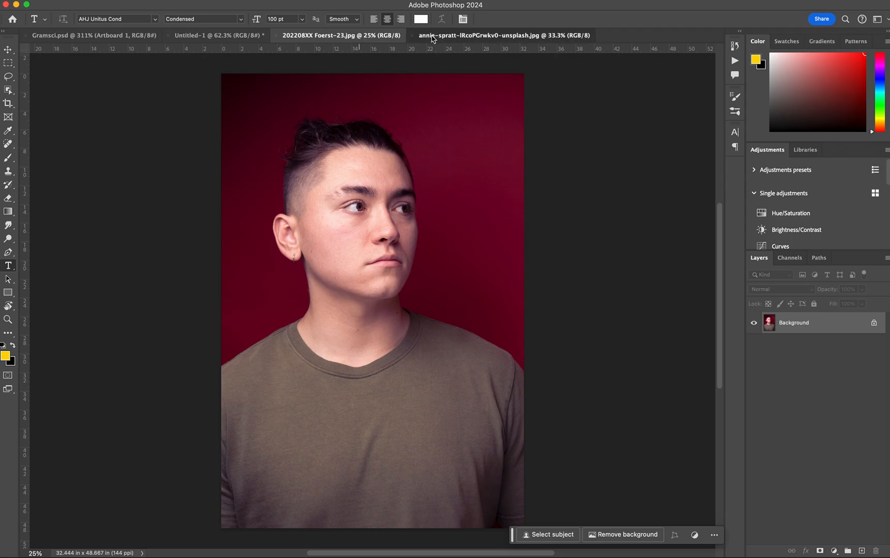
key("ctrl+Tab")
key("ctrl+c")
left_click(348, 34)
key("ctrl+v")
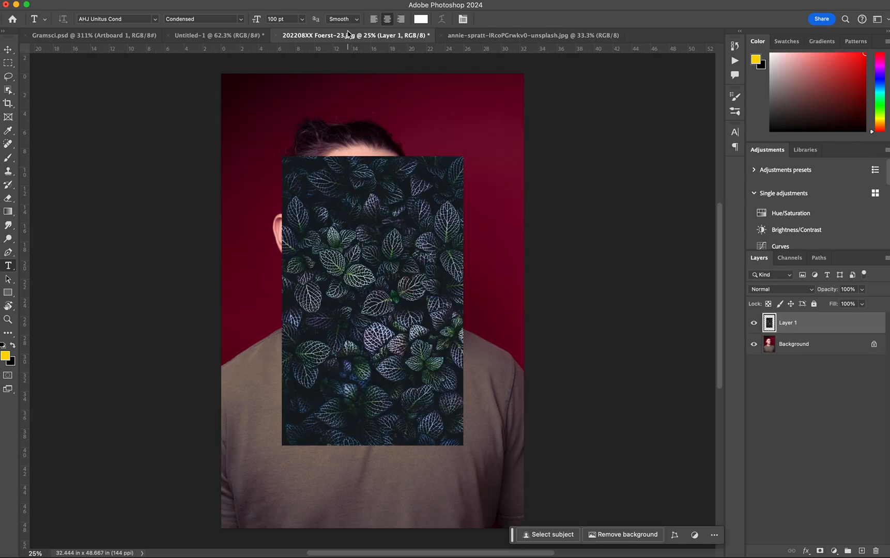
Step: Scale the pasted leaf layer proportionally to about 168% so it covers the whole portrait, and compare it with the portrait underneath
key("ctrl+minus")
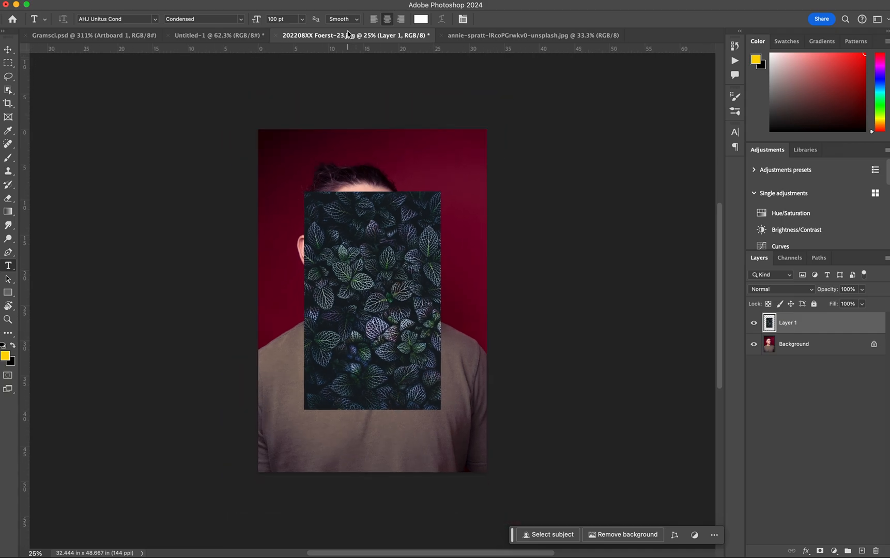
key("ctrl+t")
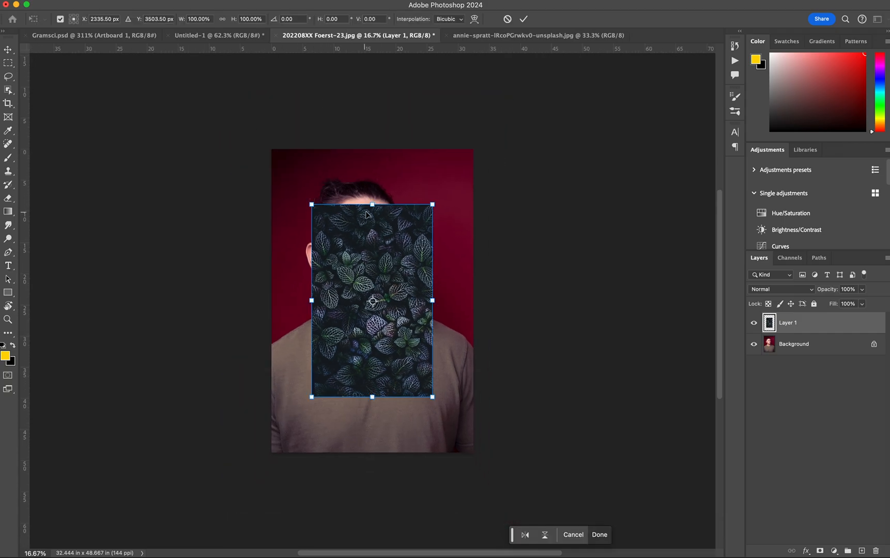
left_click_drag(318, 204, 402, 338)
key("ctrl+z")
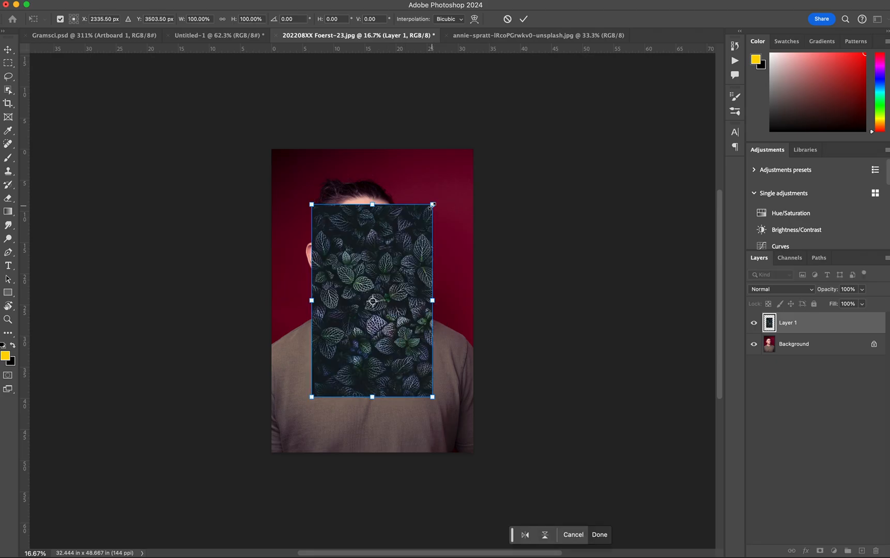
left_click_drag(433, 205, 335, 360)
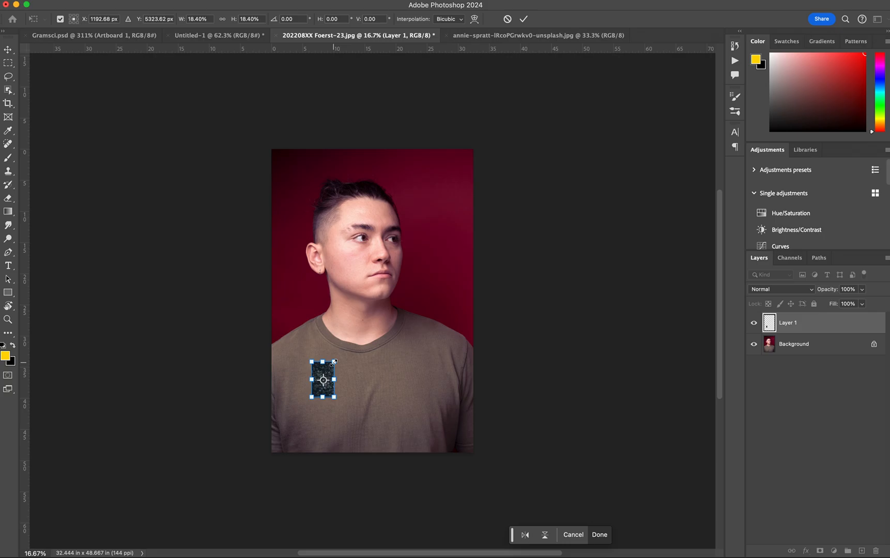
left_click_drag(334, 362, 507, 162)
left_click_drag(309, 402, 262, 463)
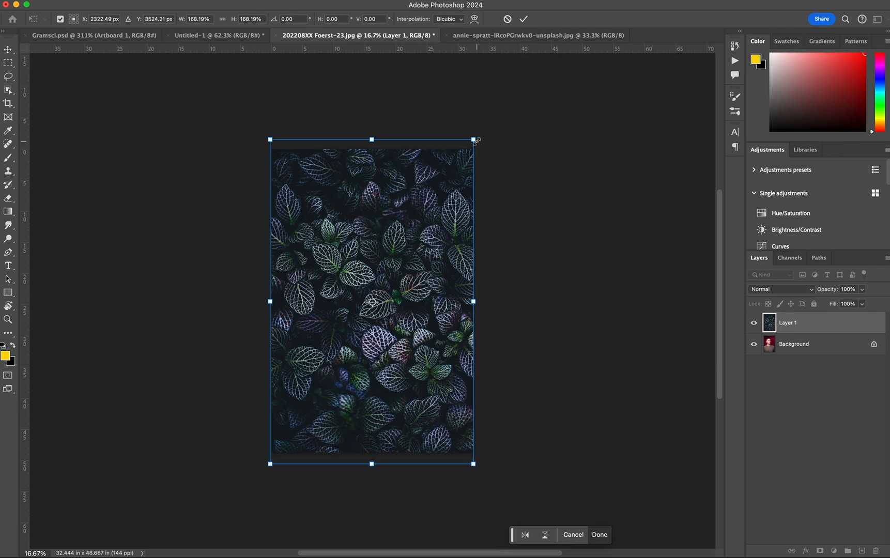
left_click_drag(474, 140, 502, 151)
key("super+z")
key("t")
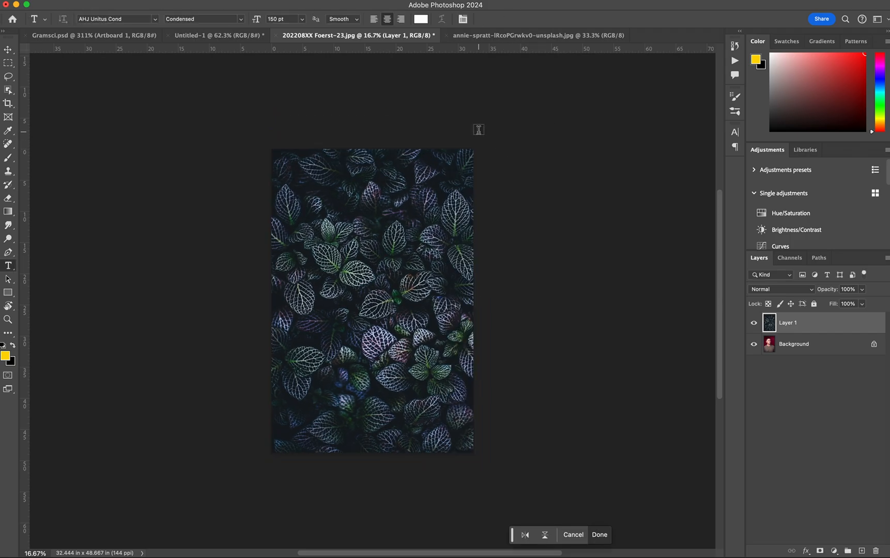
left_click(753, 322)
left_click(753, 323)
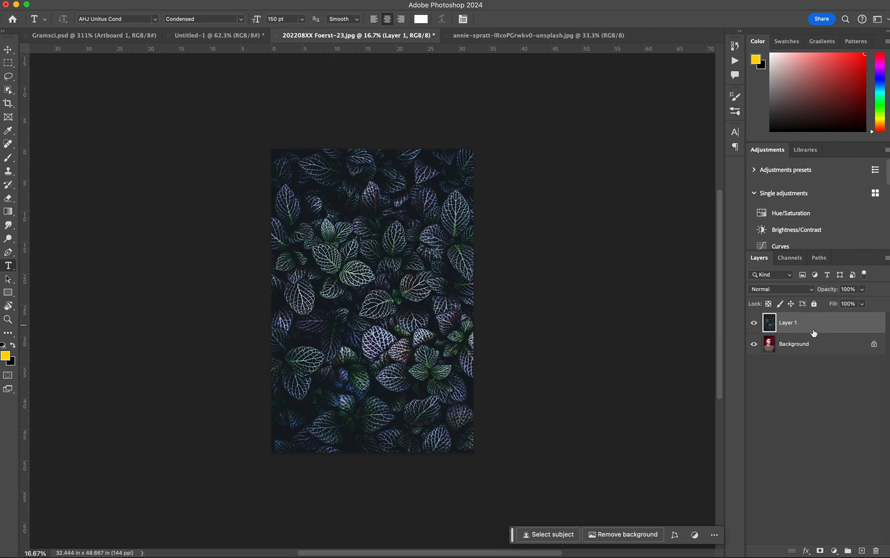
Step: Duplicate the leaf layer as "Layer 1 copy" within the portrait document
right_click(810, 325)
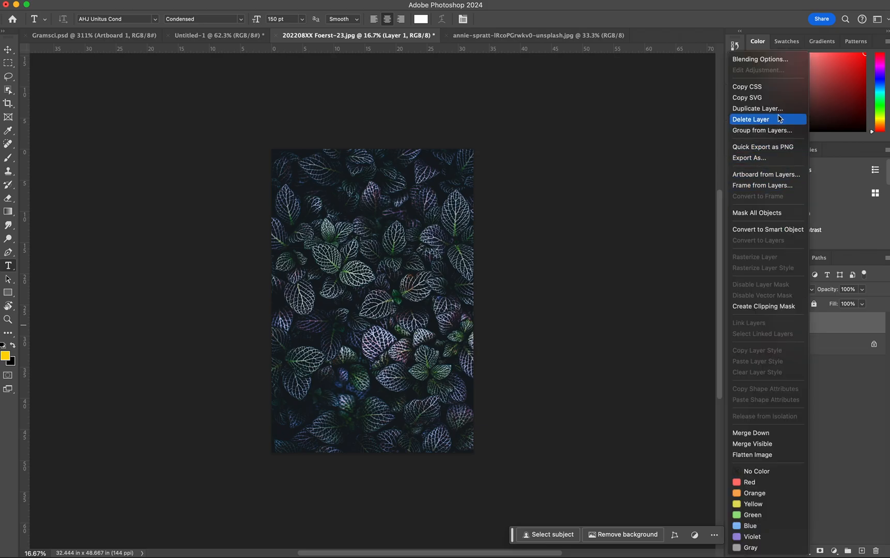
left_click(776, 108)
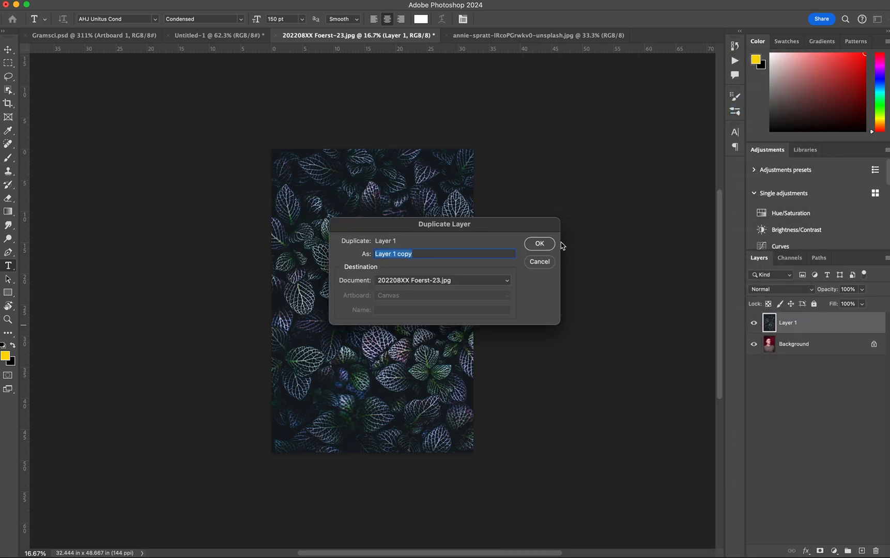
left_click(542, 242)
Step: Unlock the portrait's Background layer and place the leaf layer Layer 1 beneath it
left_click_drag(815, 350, 818, 375)
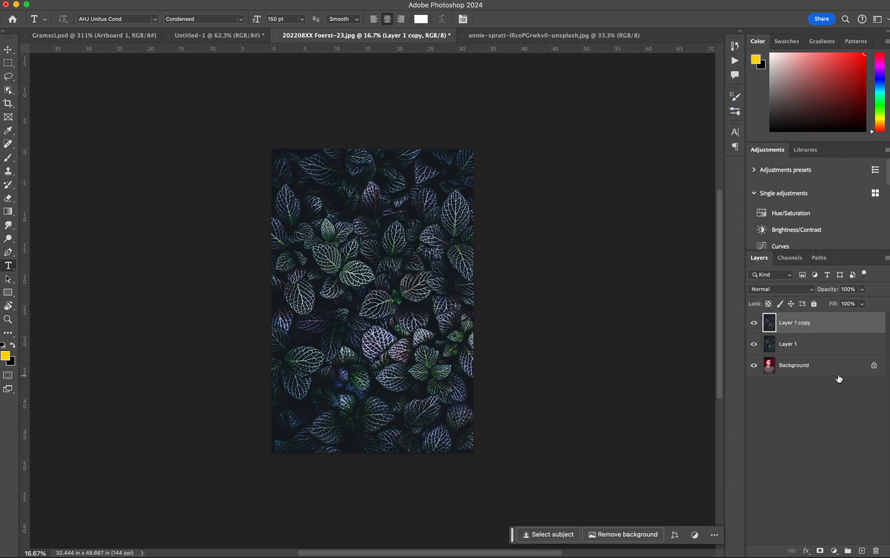
left_click(877, 370)
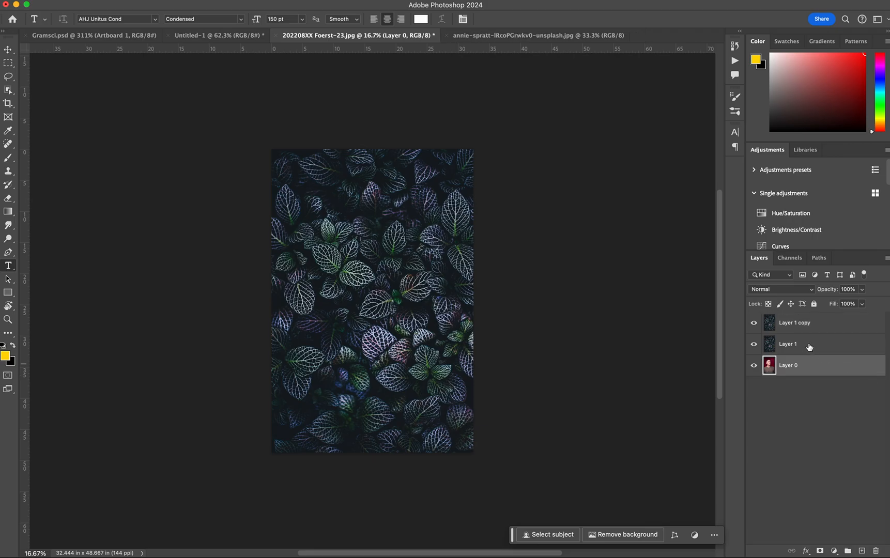
left_click_drag(809, 345, 809, 373)
Step: Hide Layer 1 copy and make the portrait layer, Layer 0, the active layer
left_click(753, 323)
left_click(753, 323)
left_click(753, 324)
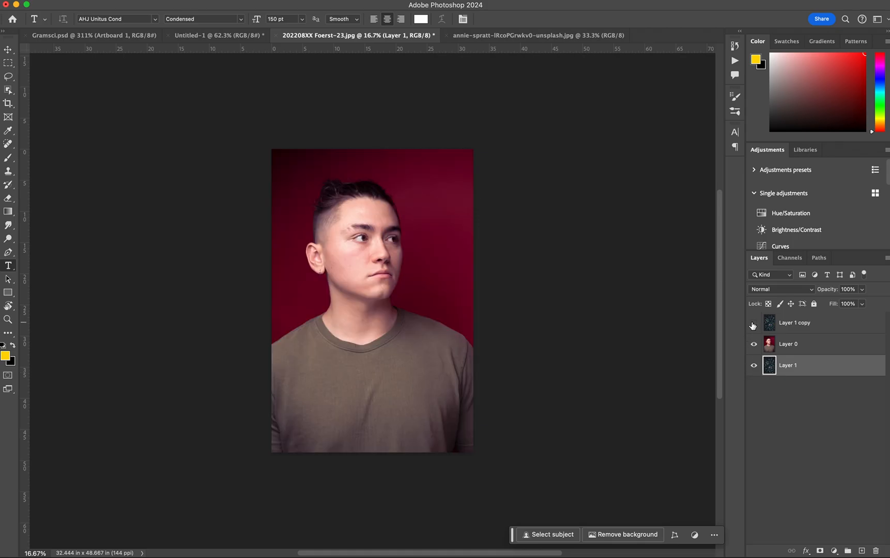
left_click(796, 347)
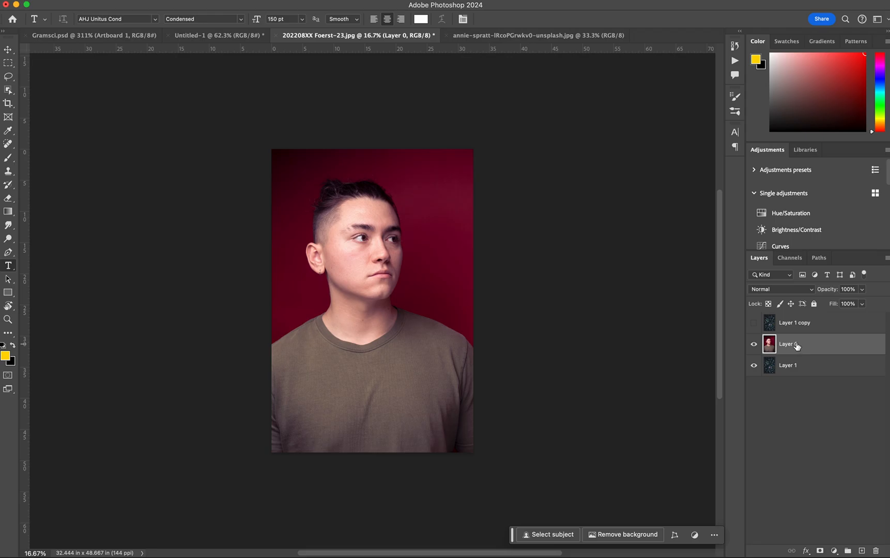
Step: Select the man in the portrait with the Object Selection tool and inspect the selection edge along his hair
left_click(221, 36)
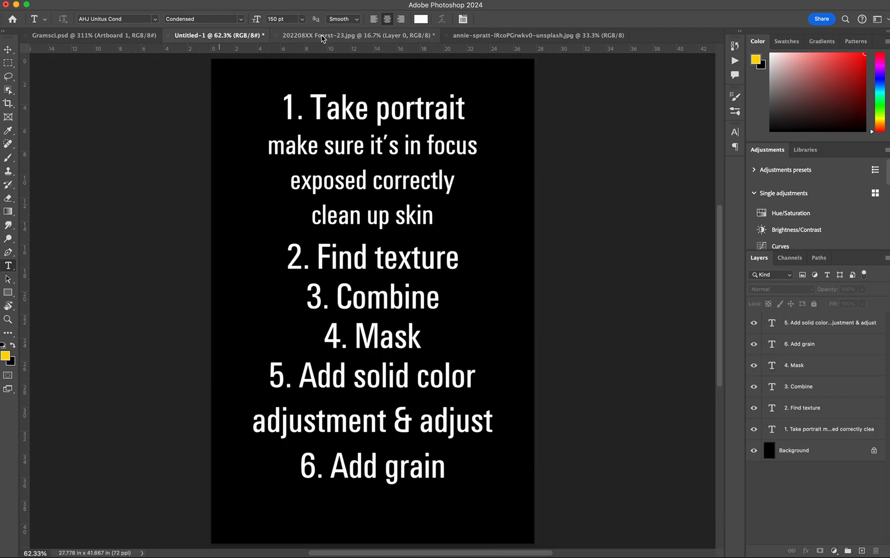
left_click(321, 36)
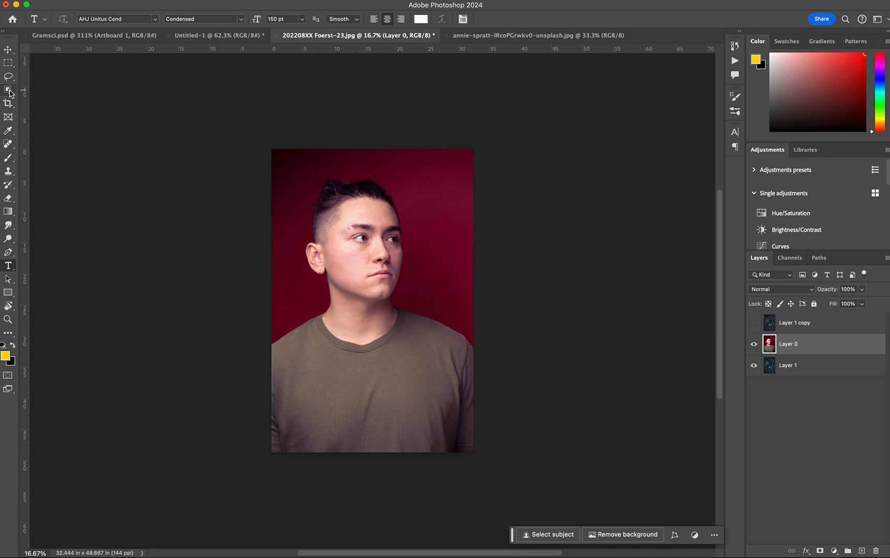
left_click_drag(9, 92, 29, 92)
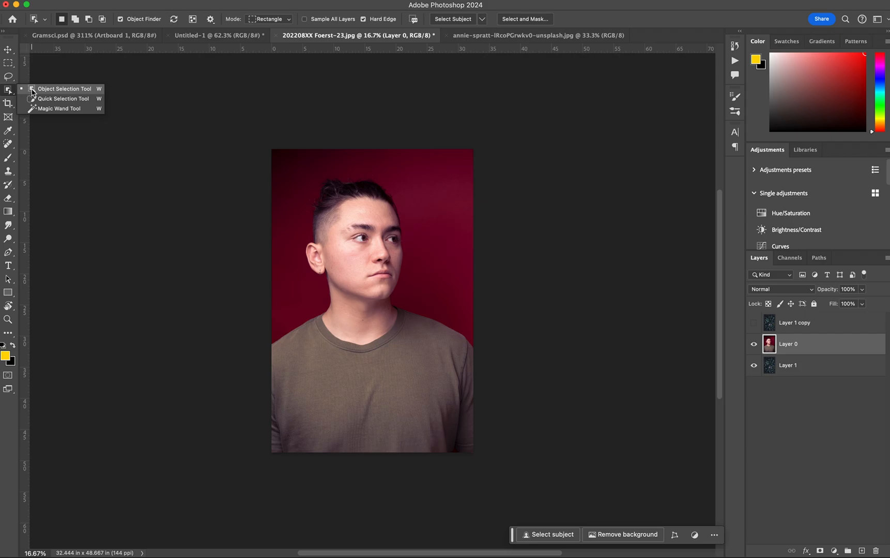
left_click(32, 92)
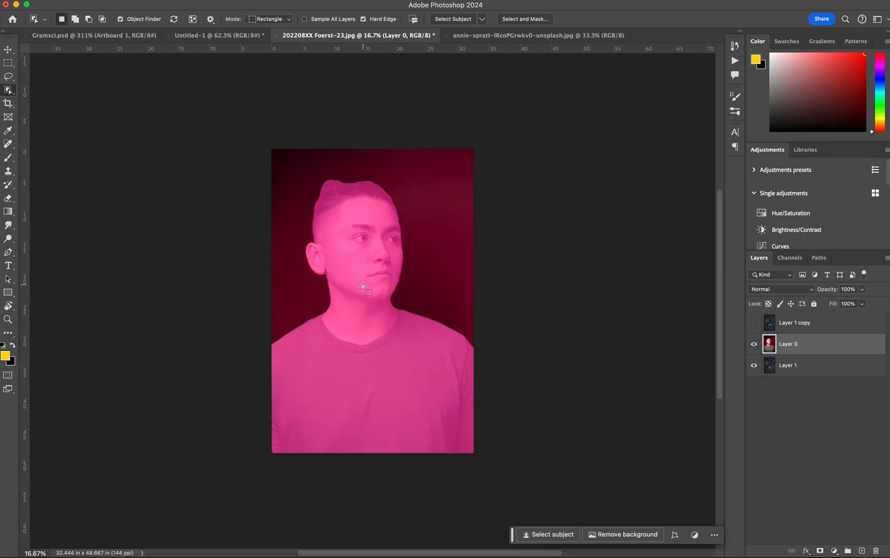
left_click(362, 240)
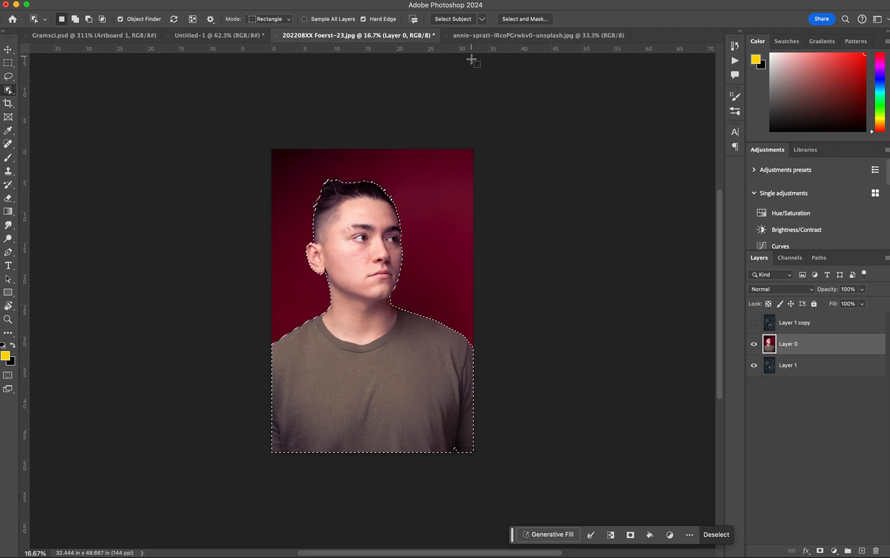
key("z")
left_click_drag(332, 191, 413, 207)
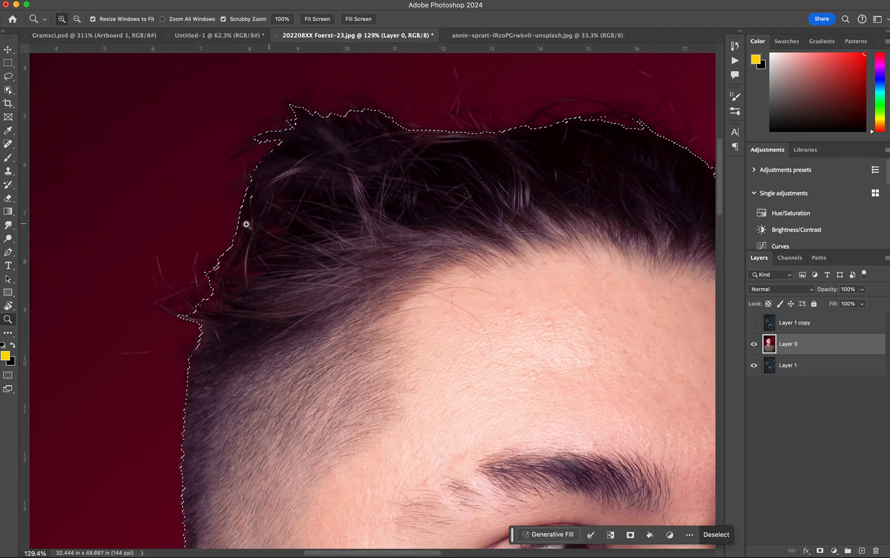
key("w")
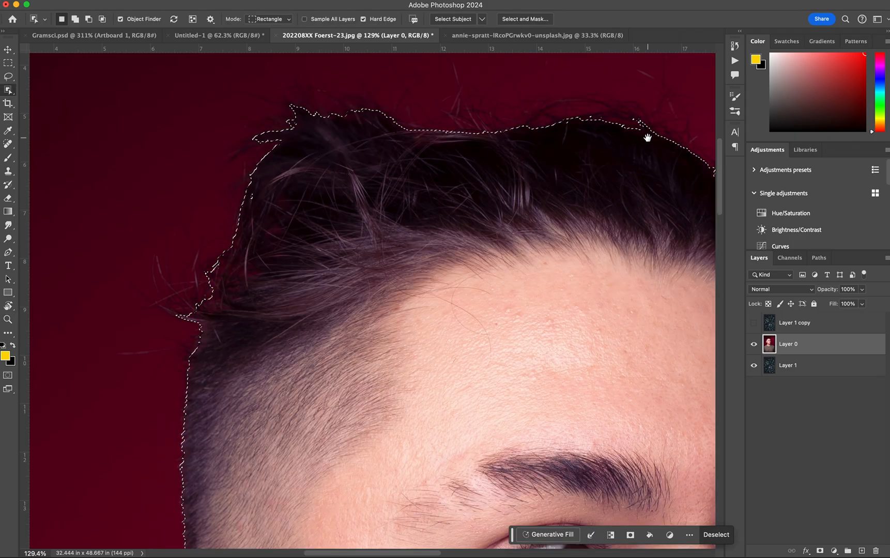
left_click_drag(648, 137, 238, 123)
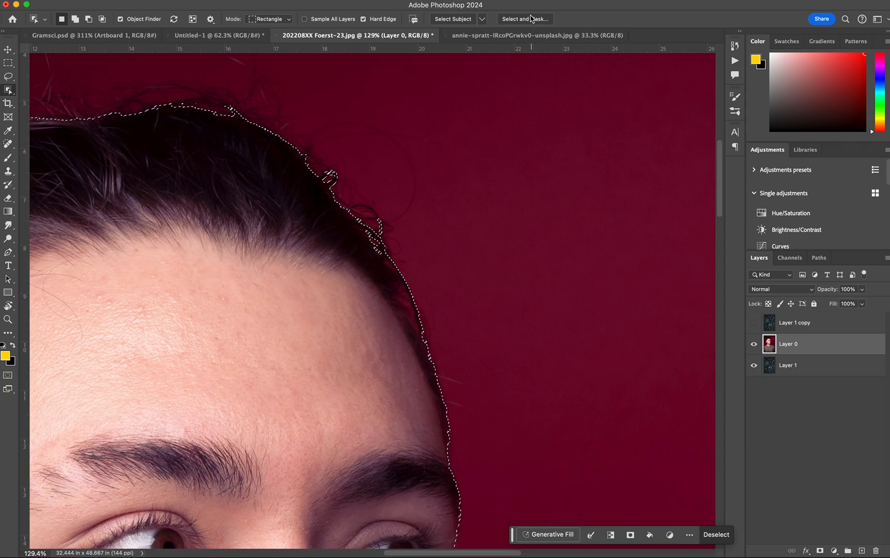
Step: Open the man's selection in Select and Mask and choose the Refine Edge Brush with a size of 50
left_click(525, 19)
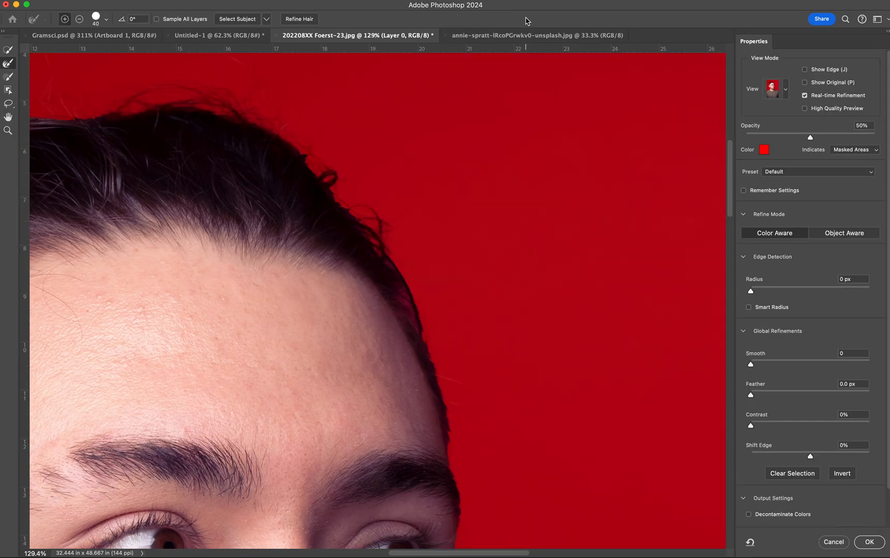
key("super+minus")
key("super+minus")
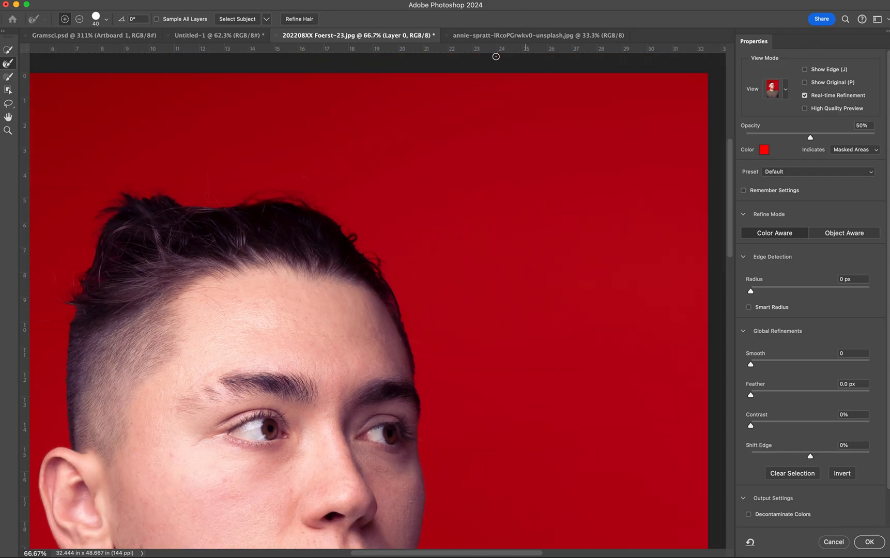
scroll(314, 235, "down", 3)
scroll(314, 235, "left", 4)
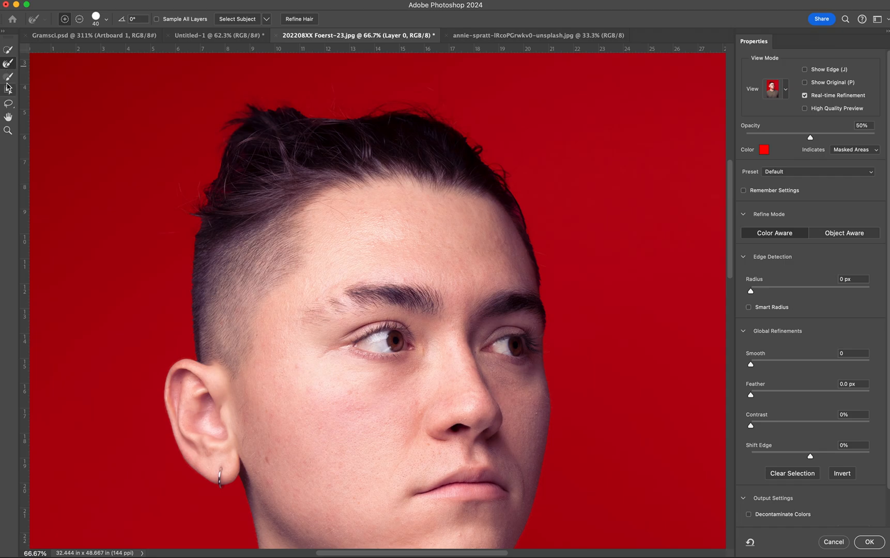
left_click(7, 50)
left_click(7, 63)
key("bracketright")
Step: Set the selection's global refinements to Smooth 5 and Contrast 2%
scroll(415, 208, "down", 15)
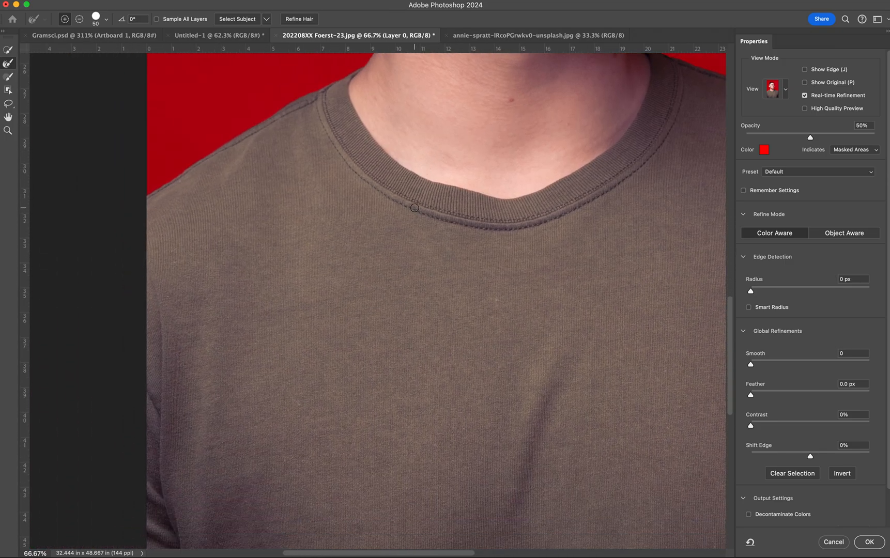
scroll(414, 208, "right", 5)
scroll(414, 208, "down", 8)
scroll(415, 207, "right", 2)
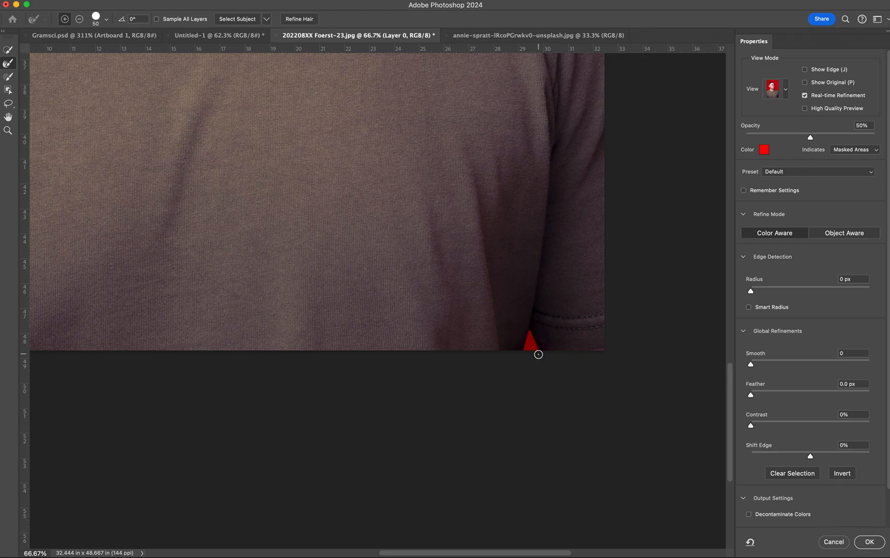
scroll(538, 354, "up", 20)
scroll(538, 355, "left", 7)
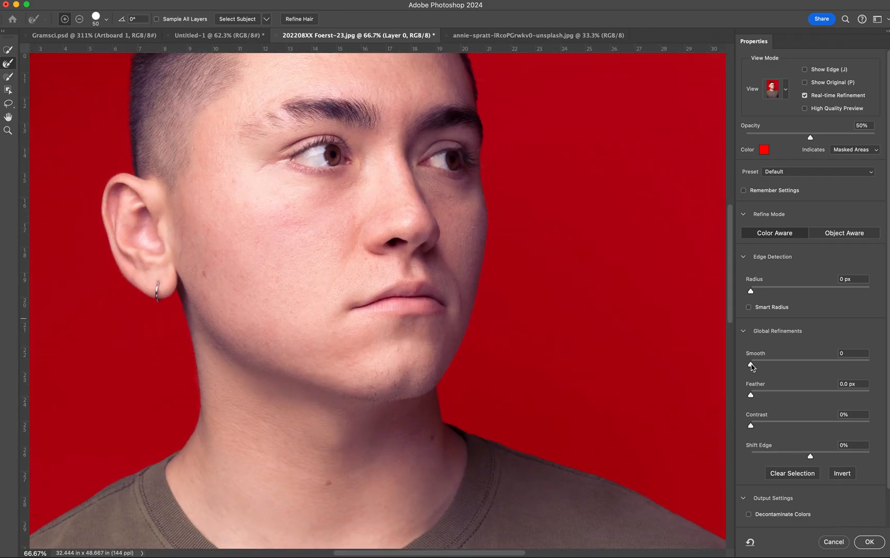
left_click_drag(751, 366, 871, 365)
left_click(758, 364)
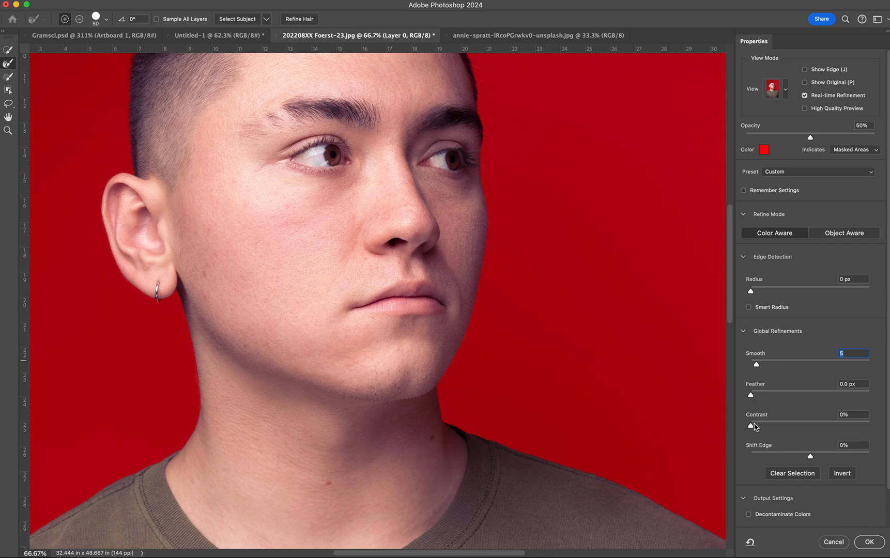
left_click_drag(752, 429, 876, 420)
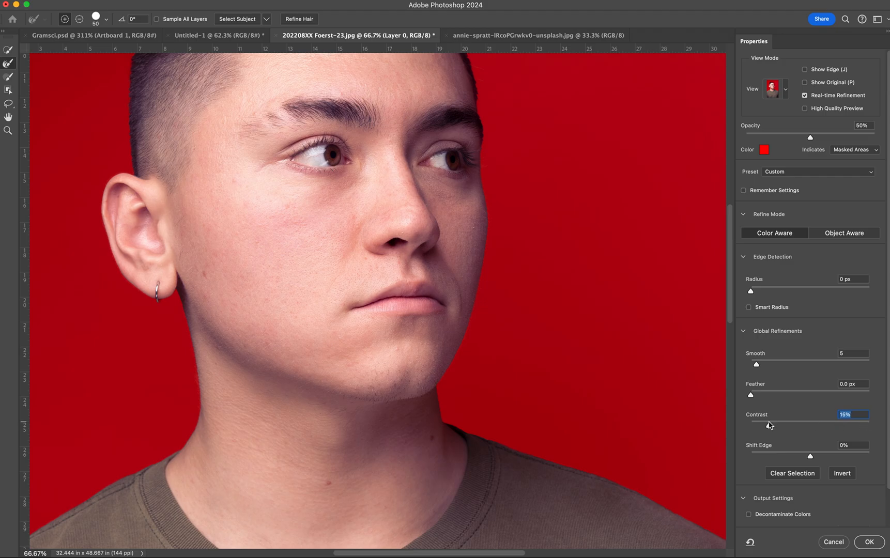
left_click_drag(769, 425, 755, 424)
Step: Try strongly positive and negative edge shifts on the selection, and settle Shift Edge at +10%
left_click_drag(810, 457, 847, 456)
scroll(658, 351, "up", 5)
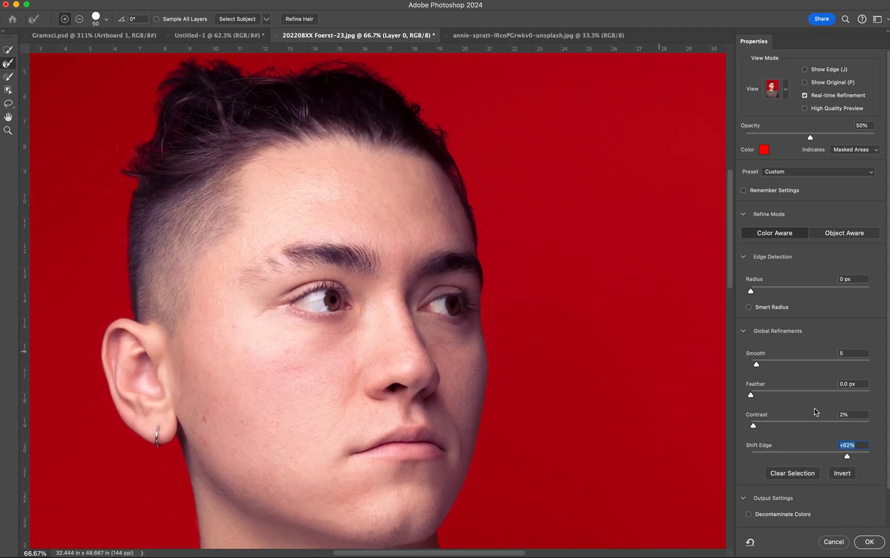
left_click_drag(847, 455, 682, 440)
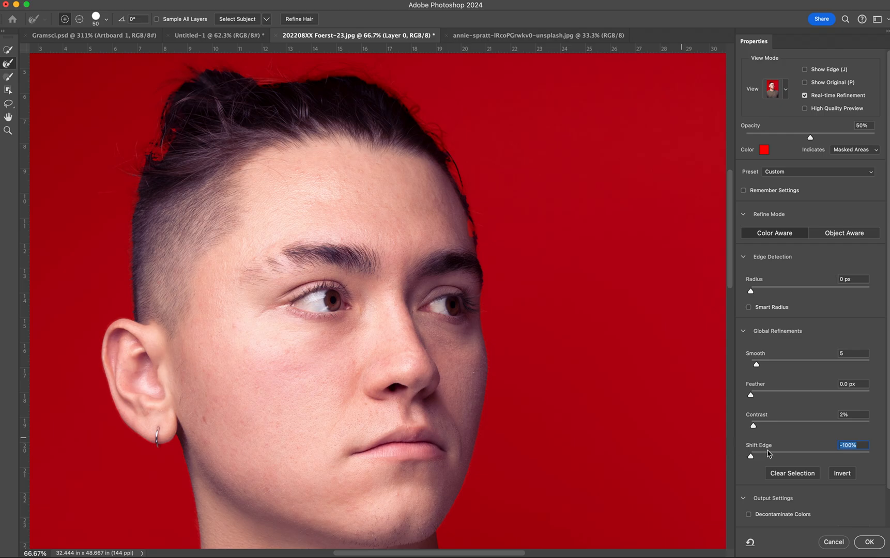
left_click(813, 456)
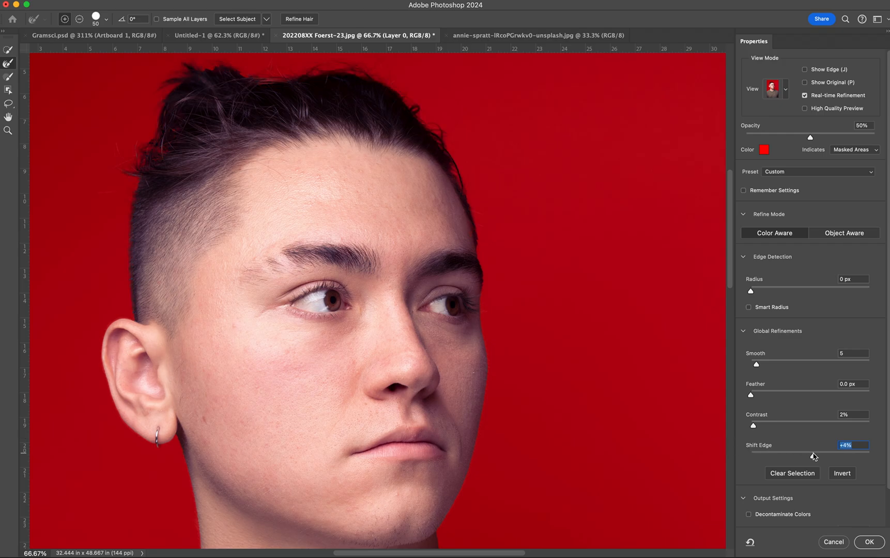
left_click_drag(814, 456, 817, 457)
Step: Enable Decontaminate Colors and output the refined selection as a new layer with a layer mask
key("super+minus")
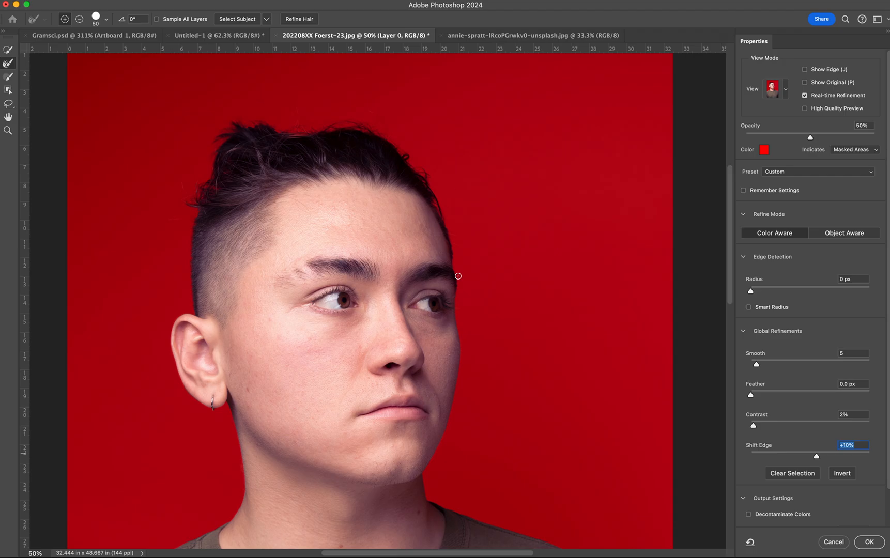
scroll(457, 275, "down", 2)
scroll(458, 276, "left", 1)
scroll(699, 322, "down", 5)
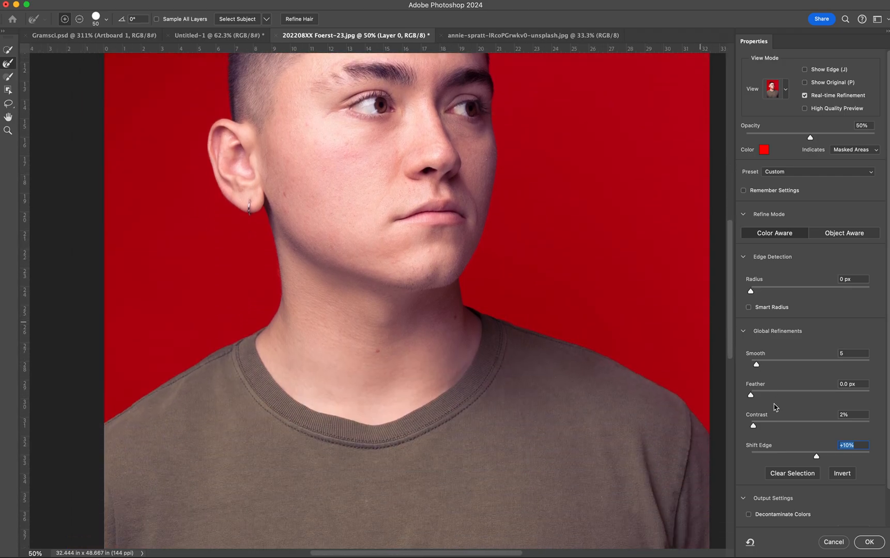
scroll(775, 408, "down", 2)
left_click(748, 475)
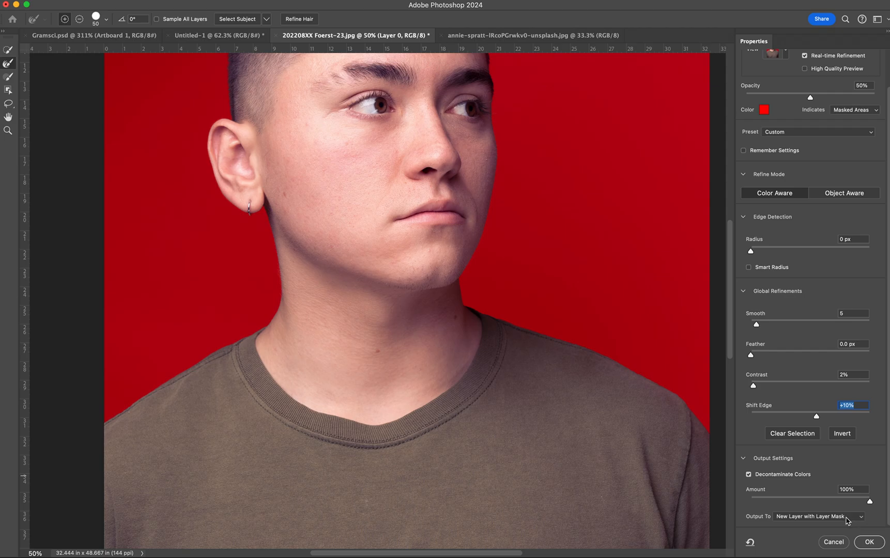
left_click(870, 544)
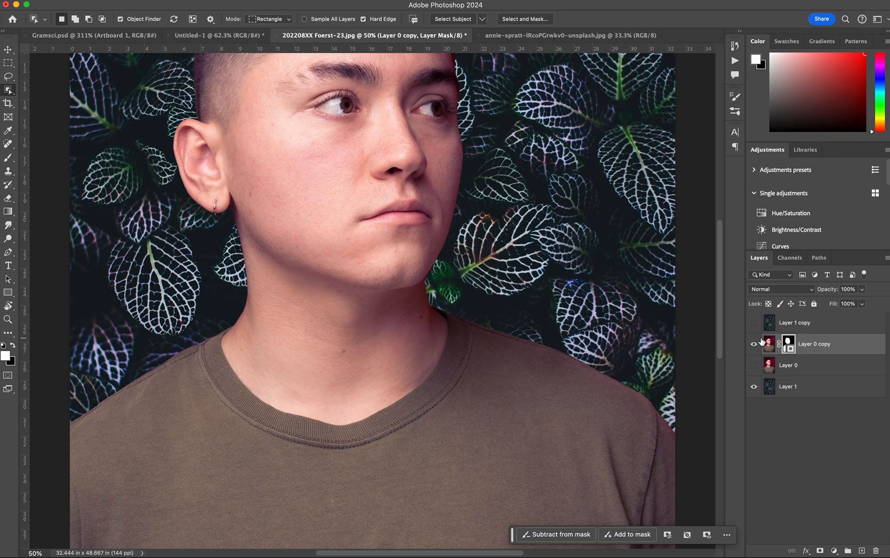
Step: Place the hidden original Layer 0 beneath Layer 1 and check the cutout's edges around the hair and face
key("super+0")
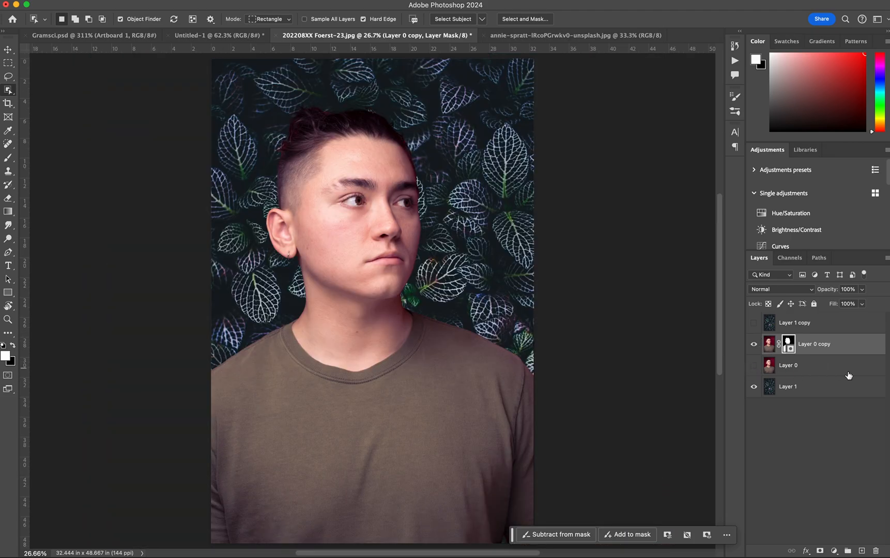
left_click_drag(832, 371, 830, 399)
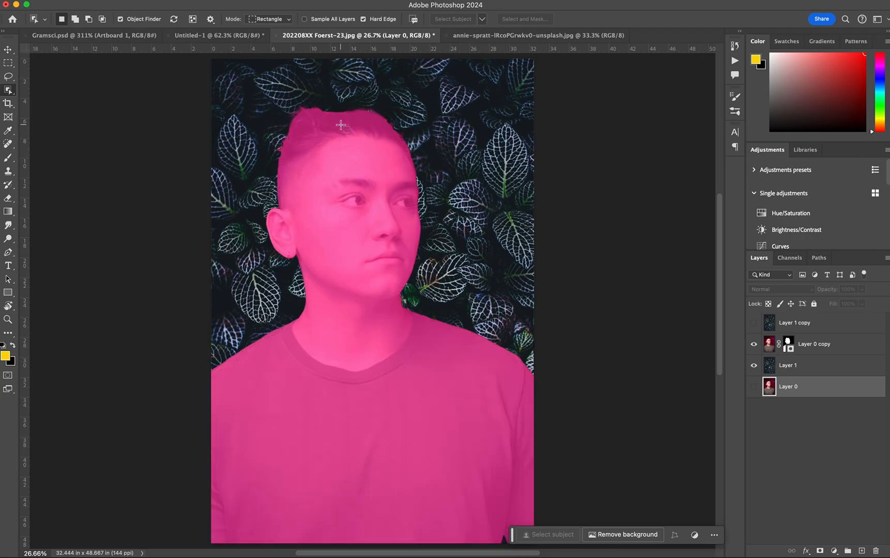
key("z")
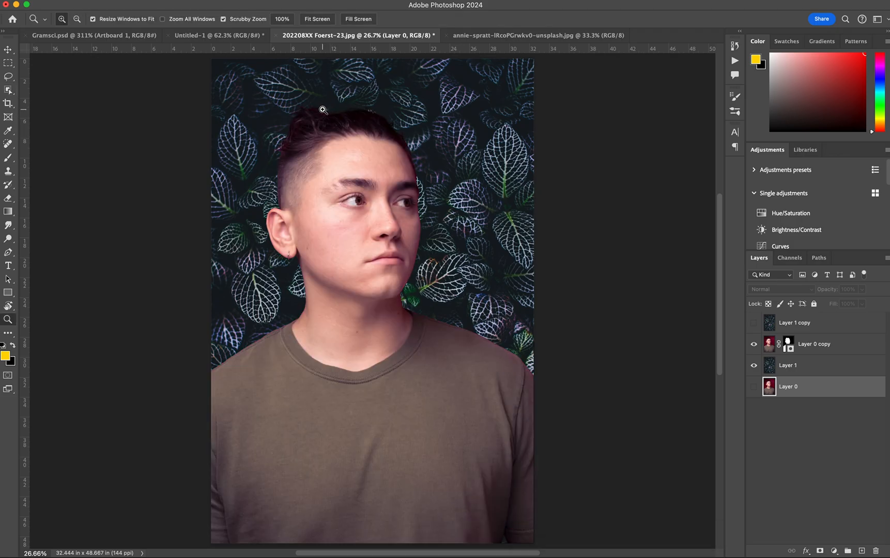
left_click_drag(323, 110, 361, 151)
mouse_move(502, 181)
left_mouse_down()
mouse_move(548, 209)
mouse_move(490, 185)
left_mouse_up()
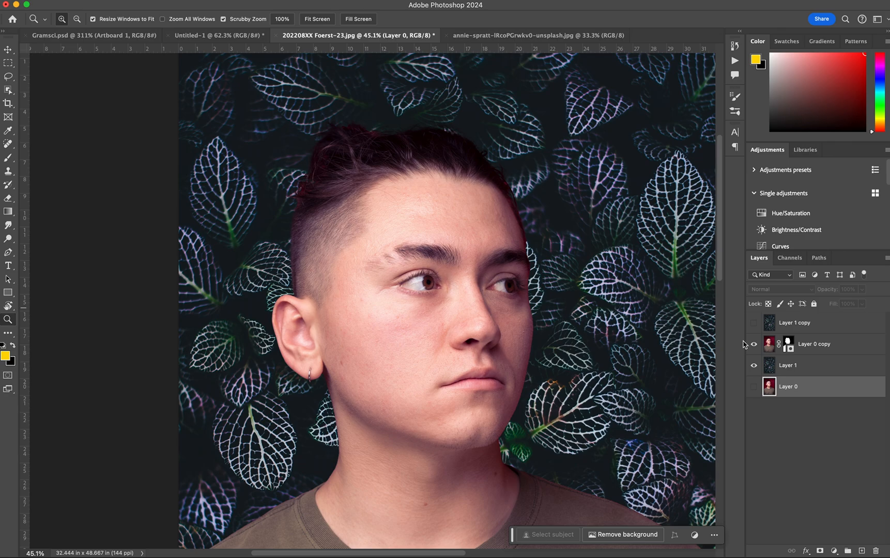
left_click_drag(523, 269, 526, 240)
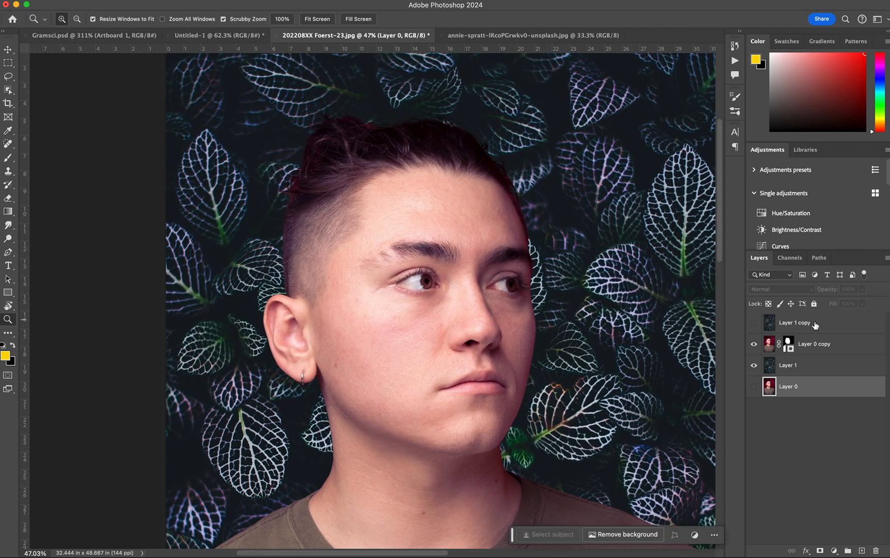
Step: Show Layer 1 copy above the cutout, comparing the image with and without it
left_click(753, 323)
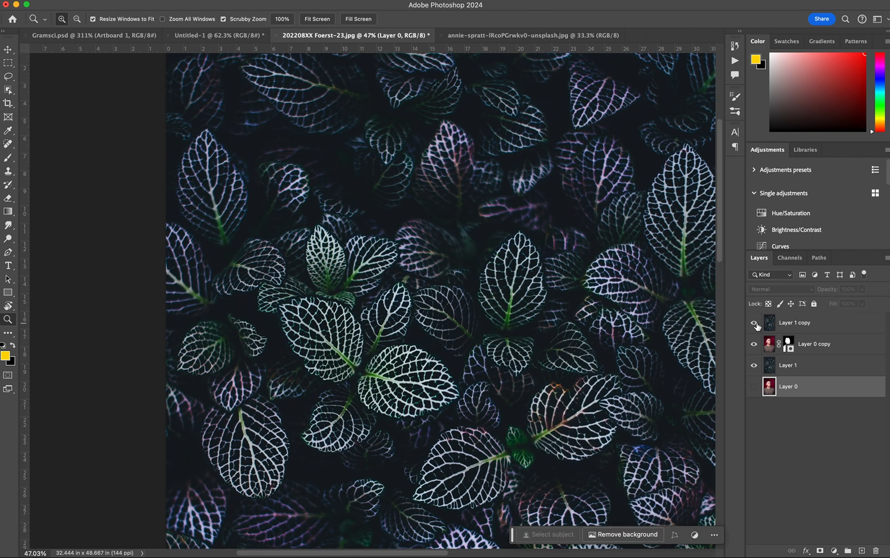
key("super+0")
left_click(753, 324)
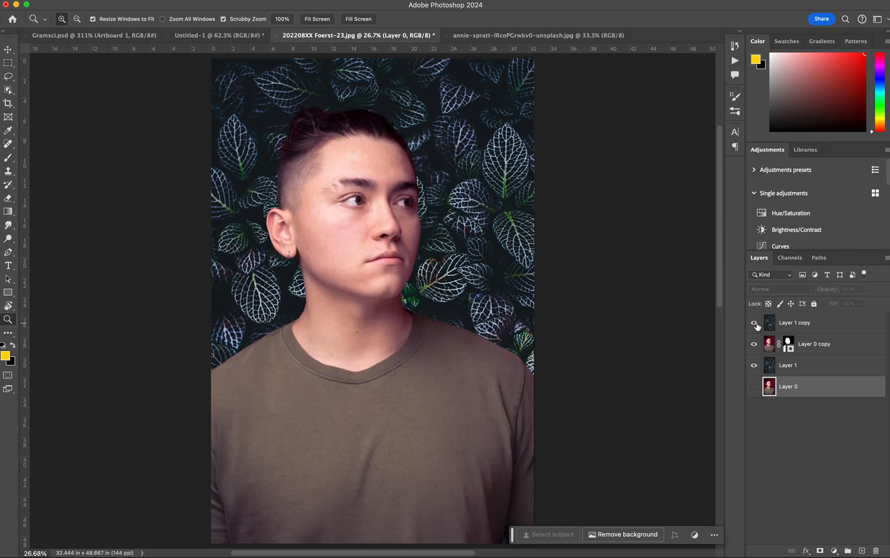
left_click(754, 324)
left_click(754, 323)
left_click(754, 323)
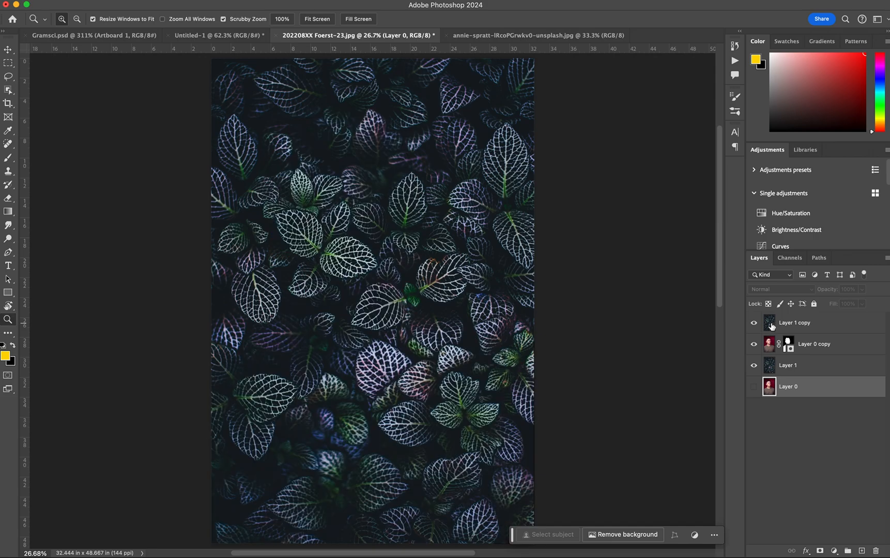
Step: Lower the opacity of Layer 1 copy to 40% and examine the leaves overlapping the face and shoulder
left_click(808, 325)
left_click(847, 290)
type("0")
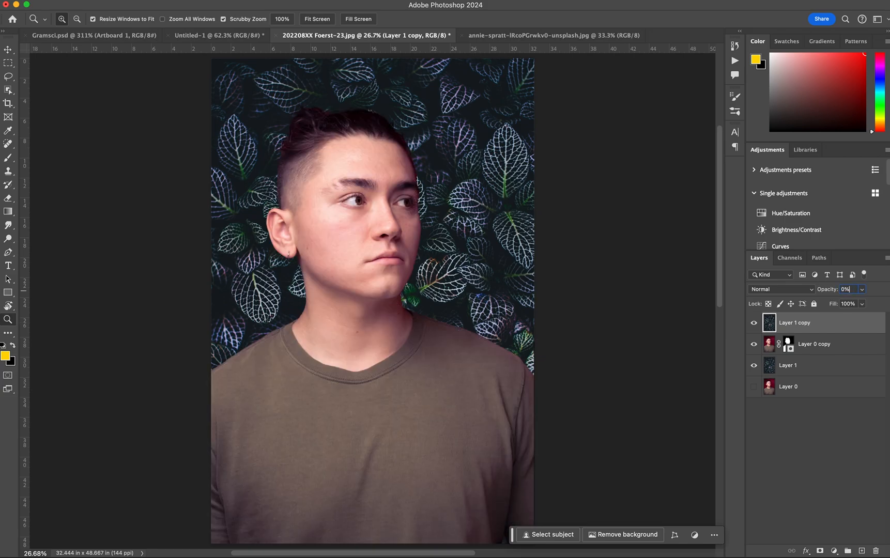
type("40")
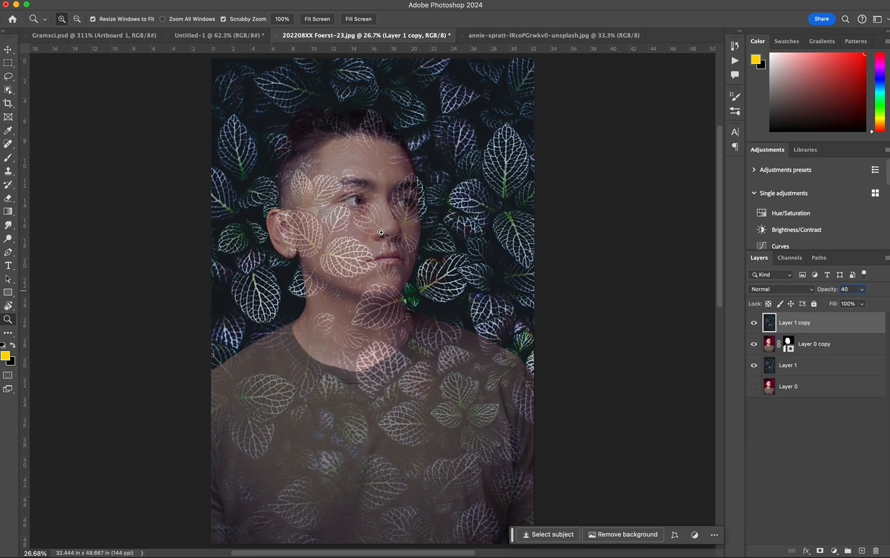
left_click_drag(381, 231, 365, 257)
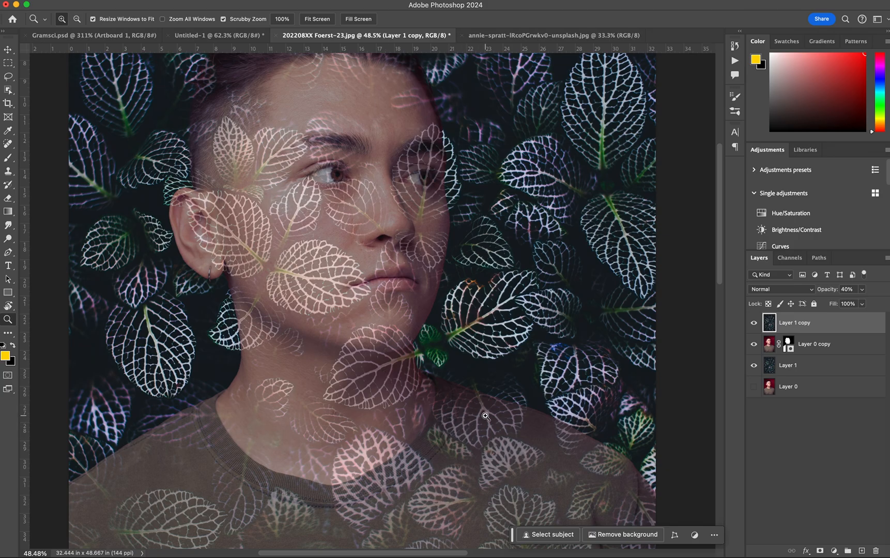
mouse_move(485, 414)
left_mouse_down()
mouse_move(455, 420)
mouse_move(497, 426)
left_mouse_up()
left_click_drag(569, 427, 402, 242)
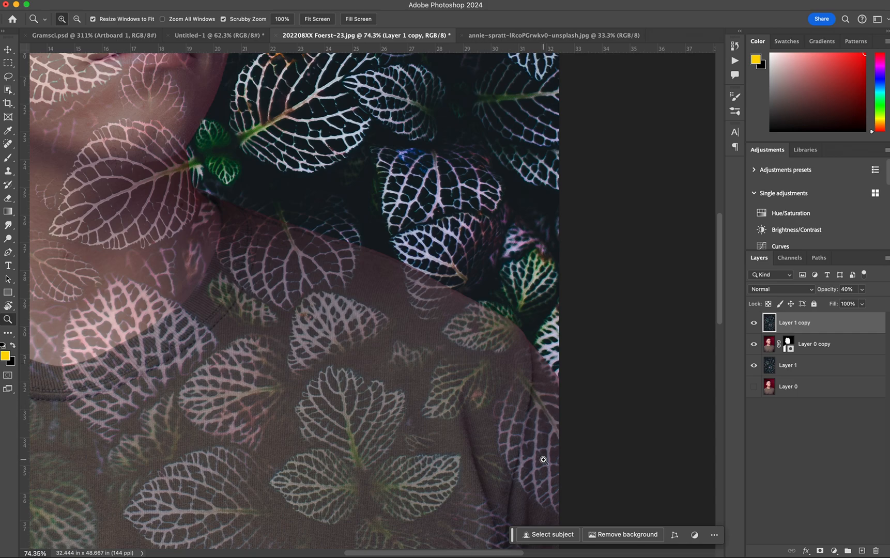
Step: Add a layer mask to Layer 1 copy and activate the Lasso tool
key("super+0")
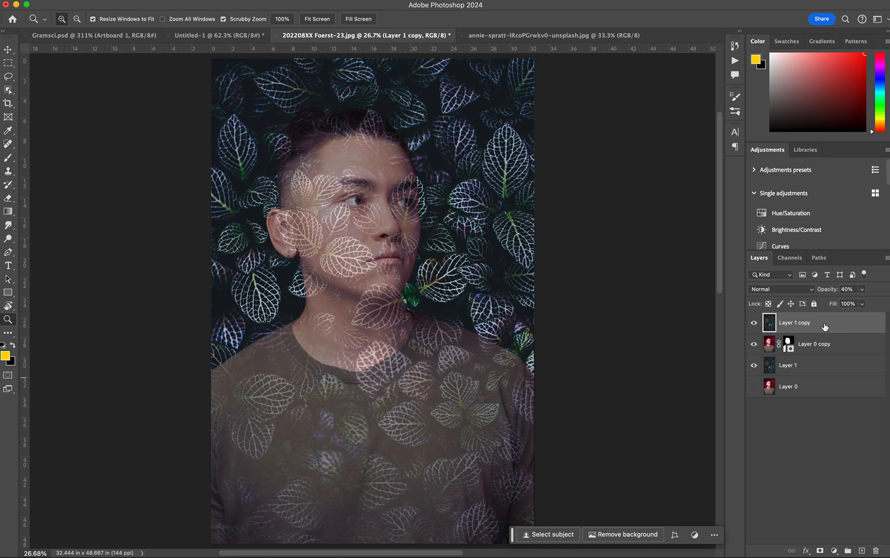
left_click(820, 551)
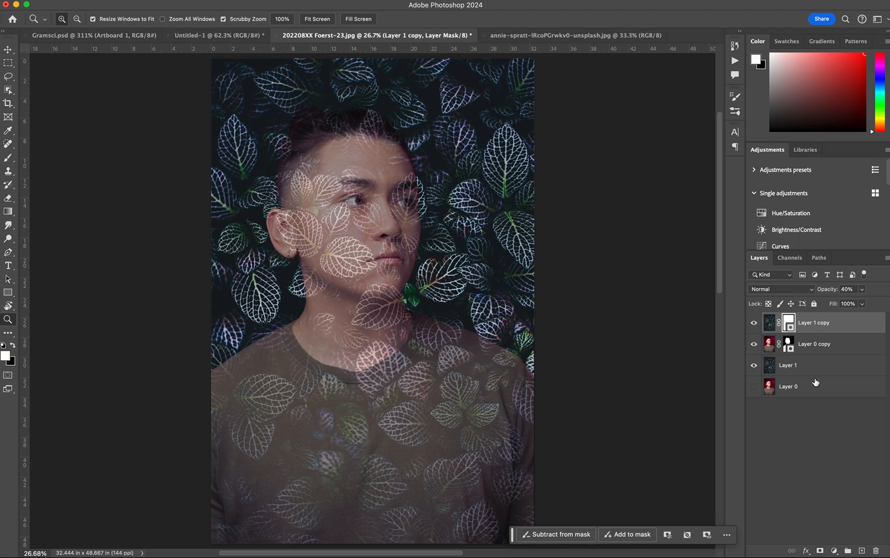
key("l")
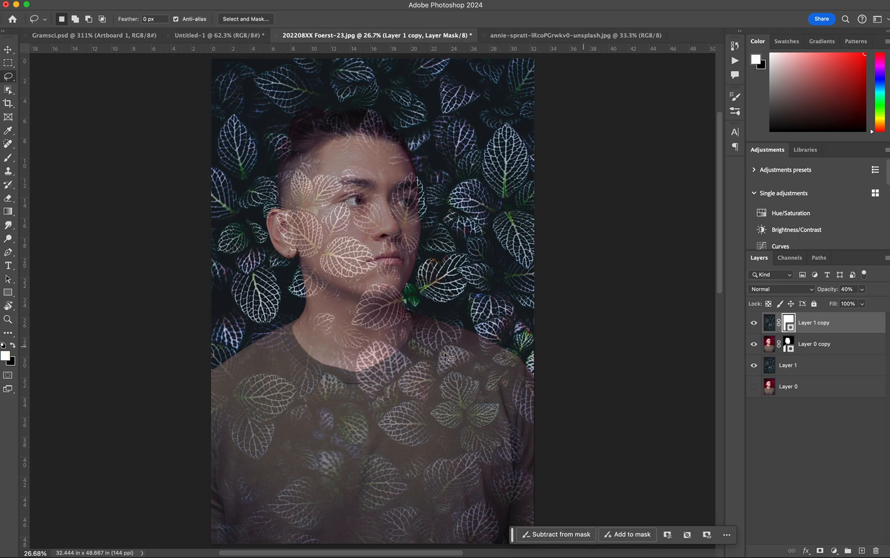
Step: Lasso the leaf cluster over the shoulder at the image's left edge, adding the pointed leaf below it to the selection
key("z")
mouse_move(270, 382)
left_mouse_down()
mouse_move(310, 389)
mouse_move(425, 351)
mouse_move(505, 304)
left_mouse_up()
key("space")
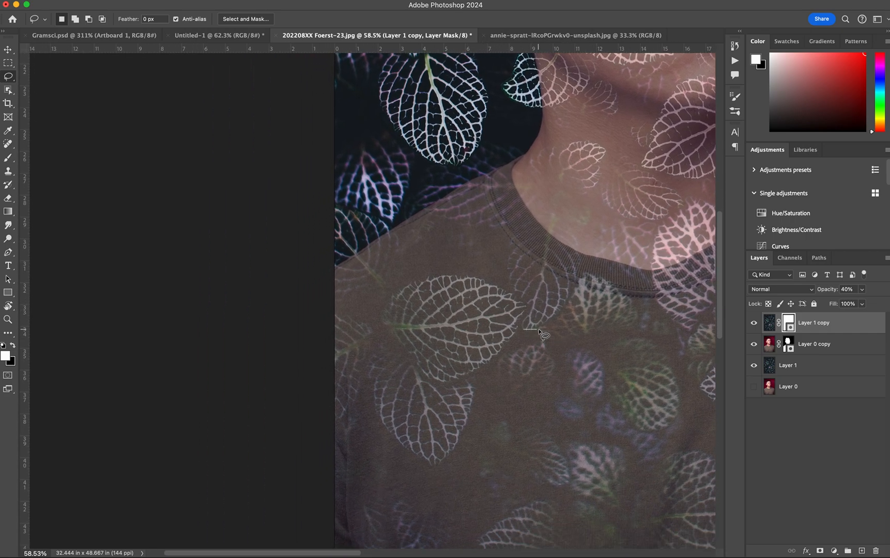
left_click(468, 207)
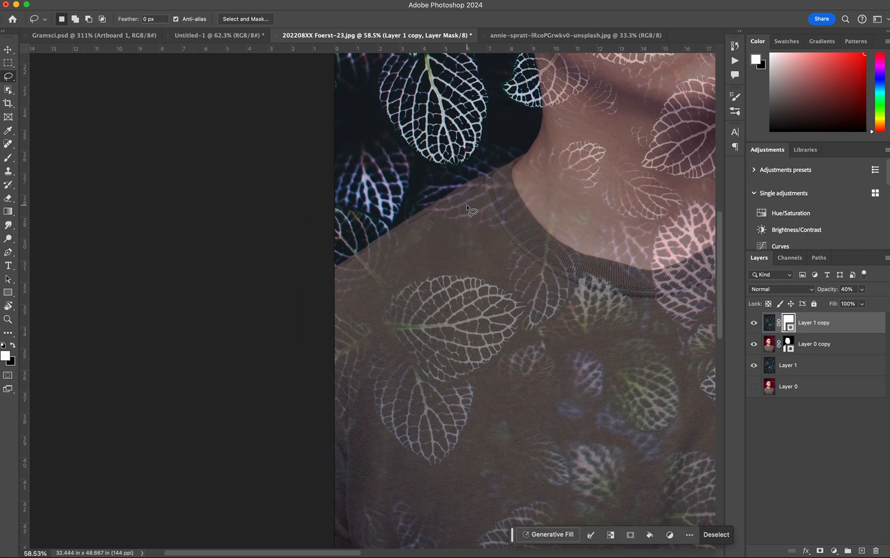
left_click(387, 220)
mouse_move(386, 217)
left_mouse_down()
mouse_move(402, 253)
mouse_move(390, 278)
mouse_move(394, 290)
mouse_move(437, 275)
mouse_move(497, 285)
mouse_move(519, 297)
mouse_move(521, 319)
mouse_move(488, 359)
mouse_move(446, 377)
mouse_move(417, 366)
mouse_move(382, 327)
mouse_move(363, 384)
mouse_move(328, 425)
mouse_move(328, 210)
mouse_move(388, 223)
left_mouse_up()
key("shift")
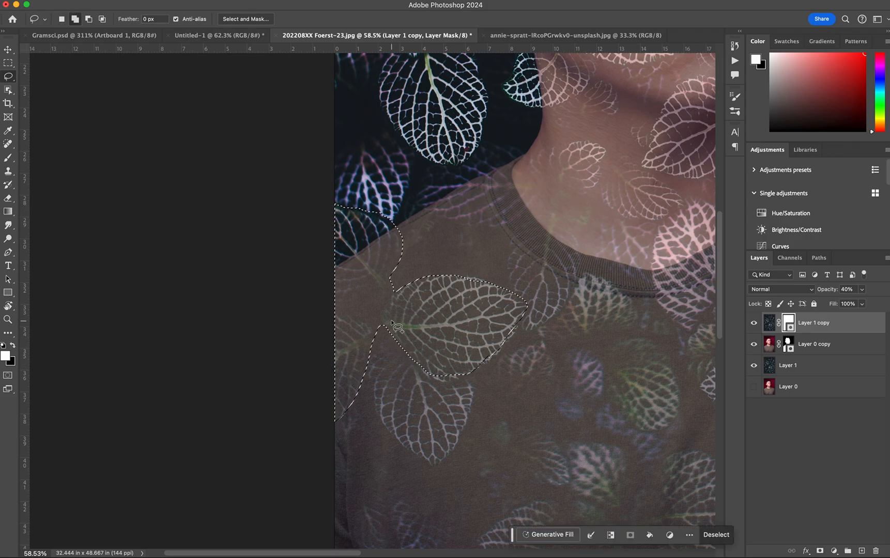
mouse_move(392, 320)
left_mouse_down()
mouse_move(374, 397)
mouse_move(394, 442)
mouse_move(432, 464)
mouse_move(473, 417)
mouse_move(469, 342)
mouse_move(456, 332)
left_mouse_up()
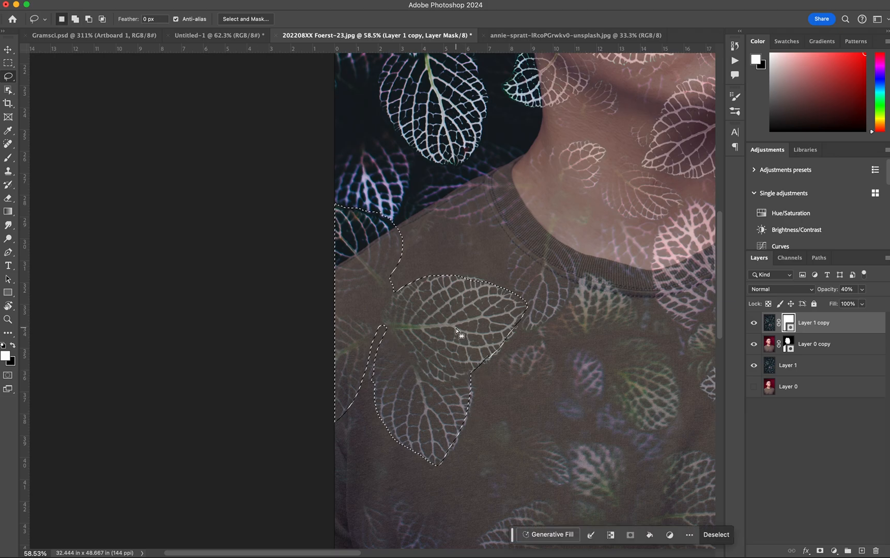
Step: Paint the selected shoulder leaves black with the Brush on the Layer 1 copy mask
scroll(457, 331, "down", 3)
scroll(457, 332, "right", 2)
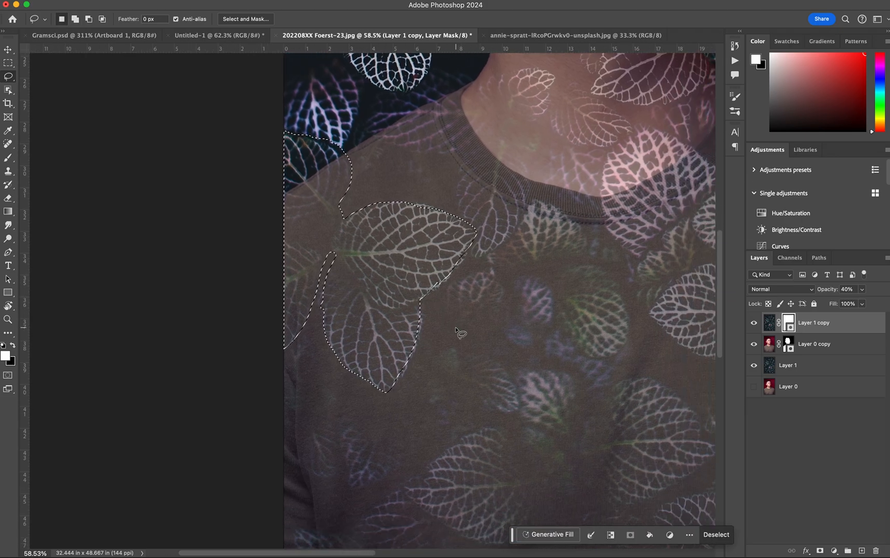
scroll(457, 332, "down", 3)
scroll(457, 332, "right", 5)
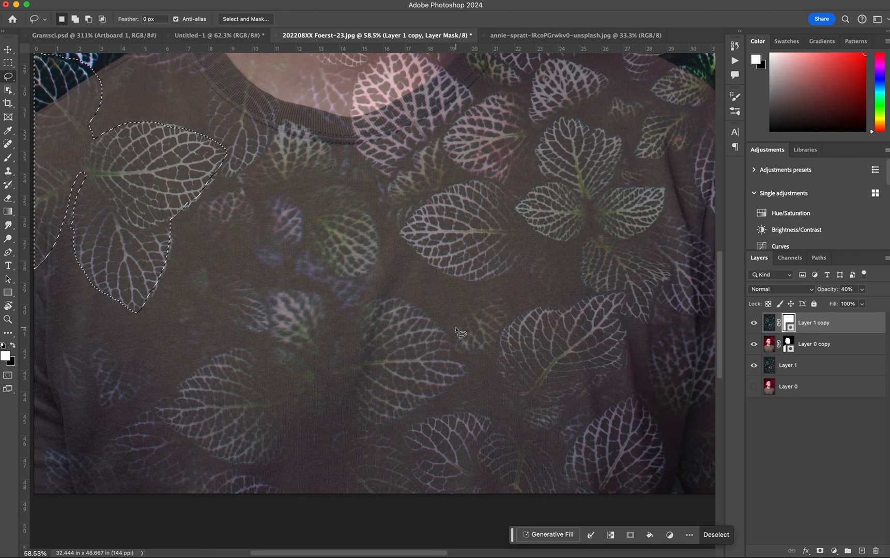
scroll(457, 332, "up", 7)
scroll(457, 331, "left", 4)
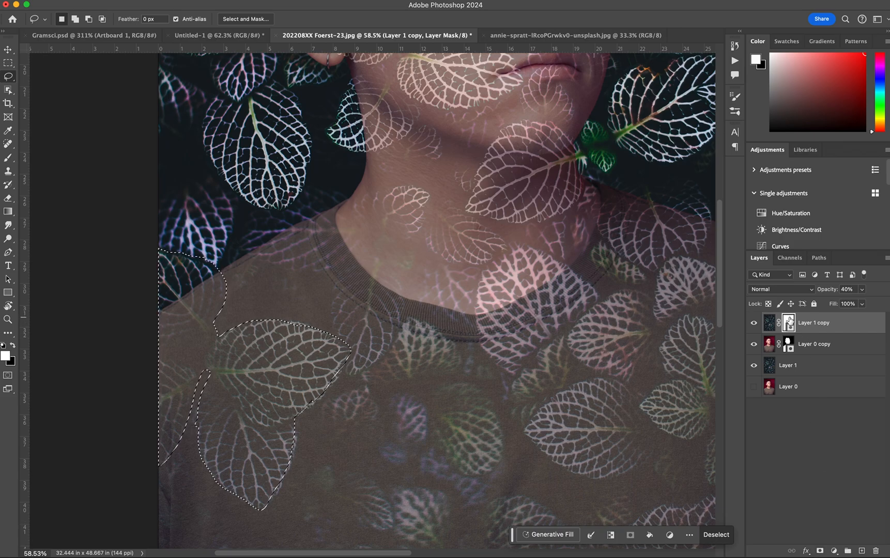
key("x")
key("b")
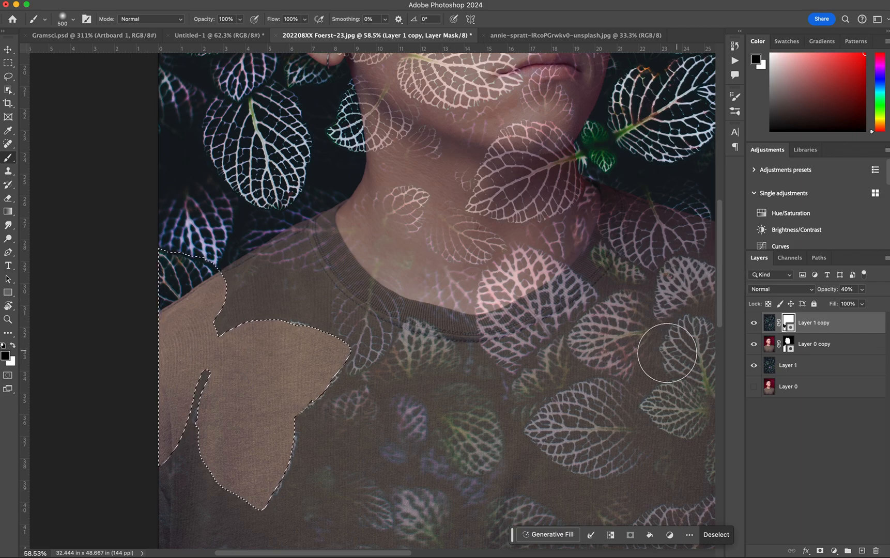
Step: Lasso the leaves over the shoulder at the image's right edge, paint them black on the mask and deselect
scroll(590, 309, "right", 15)
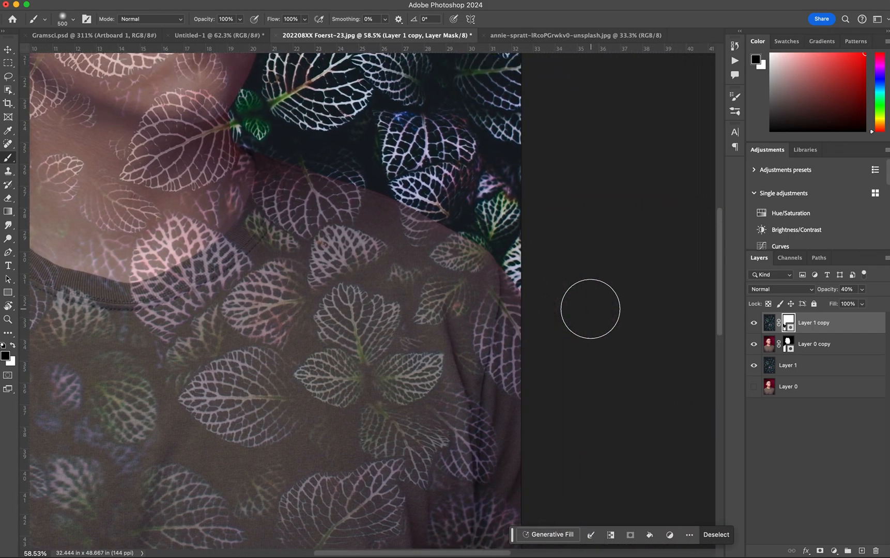
key("l")
mouse_move(489, 247)
left_mouse_down()
mouse_move(471, 234)
mouse_move(446, 241)
mouse_move(432, 257)
mouse_move(450, 267)
mouse_move(492, 254)
mouse_move(454, 284)
mouse_move(427, 291)
mouse_move(413, 317)
mouse_move(429, 321)
mouse_move(479, 292)
mouse_move(471, 269)
mouse_move(482, 286)
mouse_move(473, 345)
mouse_move(496, 390)
mouse_move(527, 406)
mouse_move(532, 337)
mouse_move(514, 274)
mouse_move(492, 249)
mouse_move(437, 286)
mouse_move(433, 278)
mouse_move(540, 266)
mouse_move(541, 300)
mouse_move(511, 257)
left_mouse_up()
key("b")
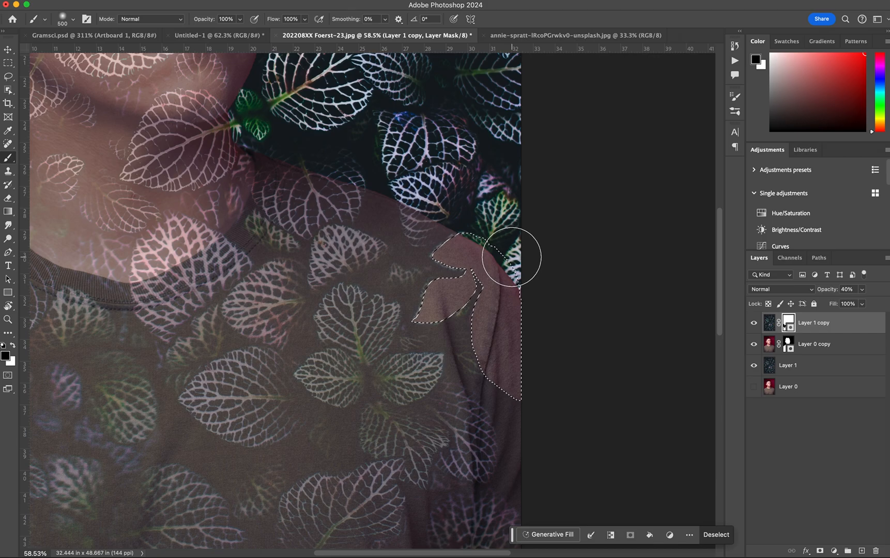
key("super+d")
Step: Lasso the leaf cluster over the ear, cheek and jaw and paint it black on the Layer 1 copy mask
scroll(511, 256, "up", 10)
scroll(511, 257, "left", 8)
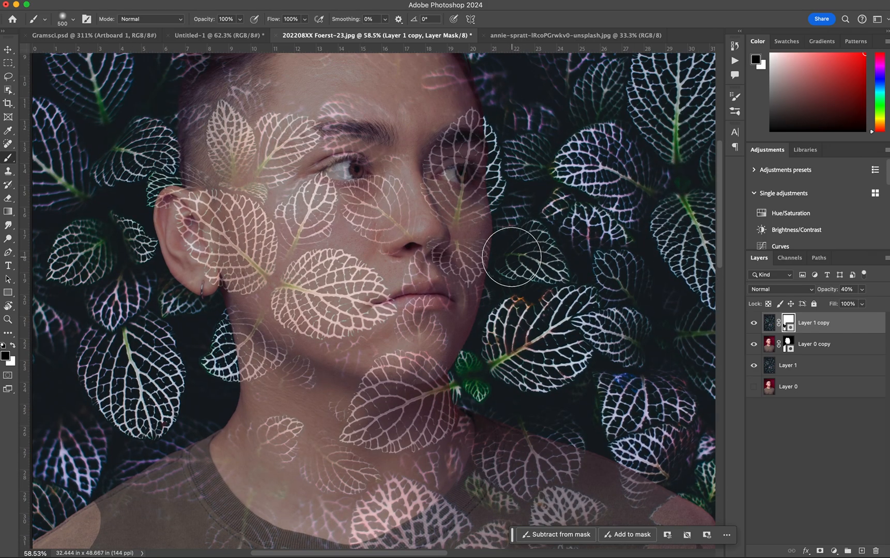
key("l")
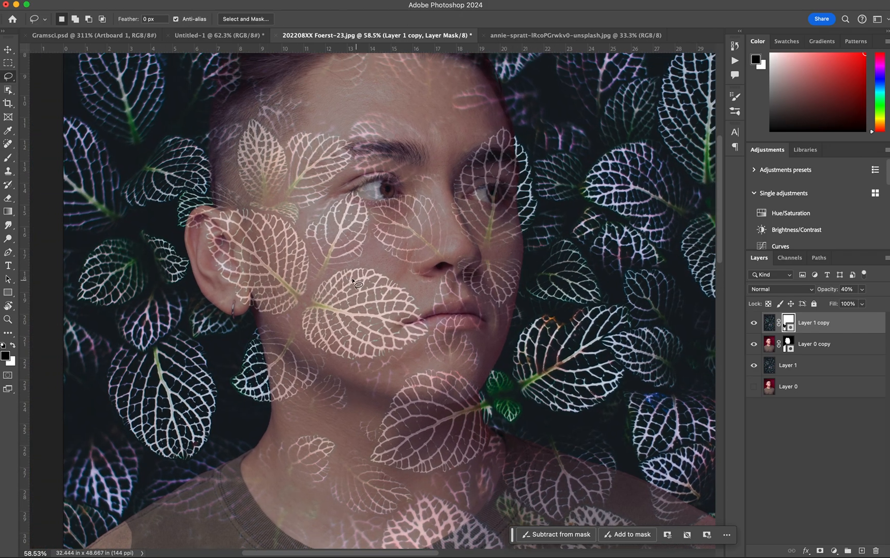
mouse_move(330, 273)
left_mouse_down()
mouse_move(367, 238)
mouse_move(357, 188)
mouse_move(326, 206)
mouse_move(303, 245)
mouse_move(286, 224)
mouse_move(259, 213)
mouse_move(202, 215)
mouse_move(218, 273)
mouse_move(241, 304)
mouse_move(262, 314)
mouse_move(293, 309)
mouse_move(294, 328)
mouse_move(255, 331)
mouse_move(236, 390)
mouse_move(268, 404)
mouse_move(319, 376)
mouse_move(327, 354)
mouse_move(425, 337)
mouse_move(430, 328)
mouse_move(393, 279)
mouse_move(332, 272)
left_mouse_up()
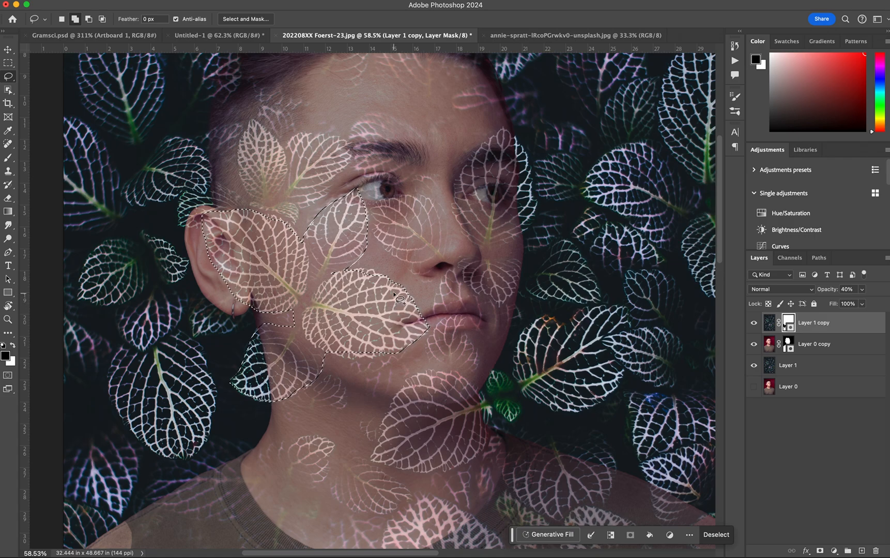
mouse_move(386, 276)
left_mouse_down()
mouse_move(394, 283)
mouse_move(336, 276)
mouse_move(337, 265)
left_mouse_up()
mouse_move(329, 356)
left_mouse_down()
mouse_move(382, 358)
mouse_move(408, 347)
left_mouse_up()
key("b")
mouse_move(365, 309)
left_mouse_down()
mouse_move(292, 270)
mouse_move(223, 274)
mouse_move(217, 249)
mouse_move(301, 392)
mouse_move(356, 289)
mouse_move(277, 333)
mouse_move(379, 318)
mouse_move(401, 300)
mouse_move(394, 267)
mouse_move(344, 210)
mouse_move(361, 192)
mouse_move(318, 316)
mouse_move(284, 361)
mouse_move(246, 359)
mouse_move(263, 393)
left_mouse_up()
Step: Lasso the leaf clusters across the lower shirt, from the lower middle to the image's right edge
scroll(264, 393, "down", 10)
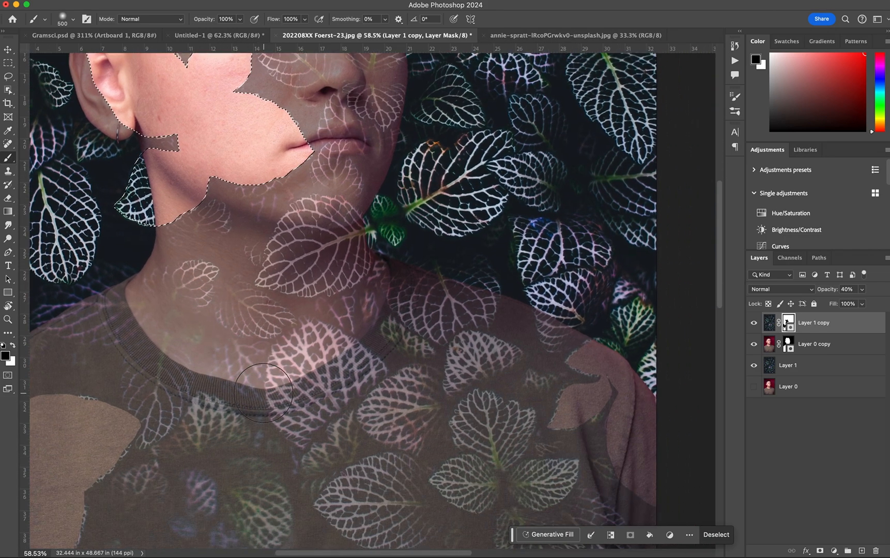
key("l")
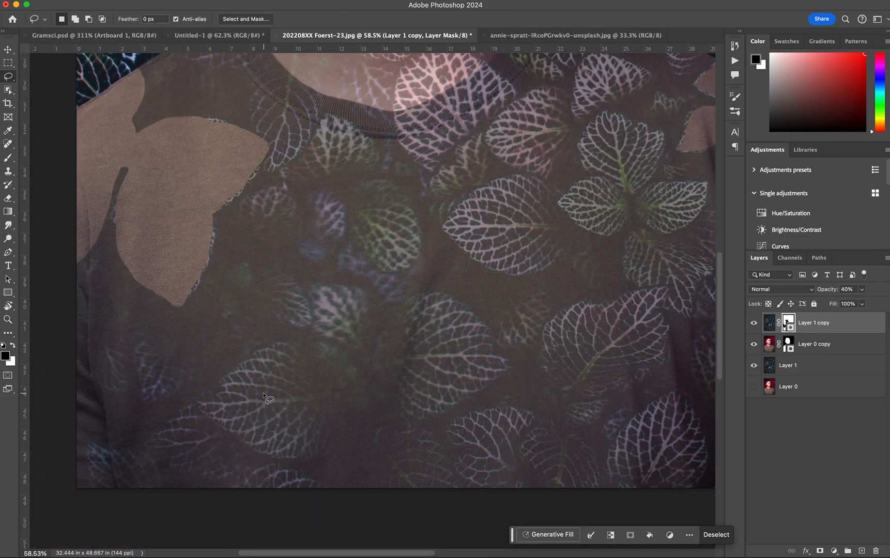
scroll(263, 393, "right", 4)
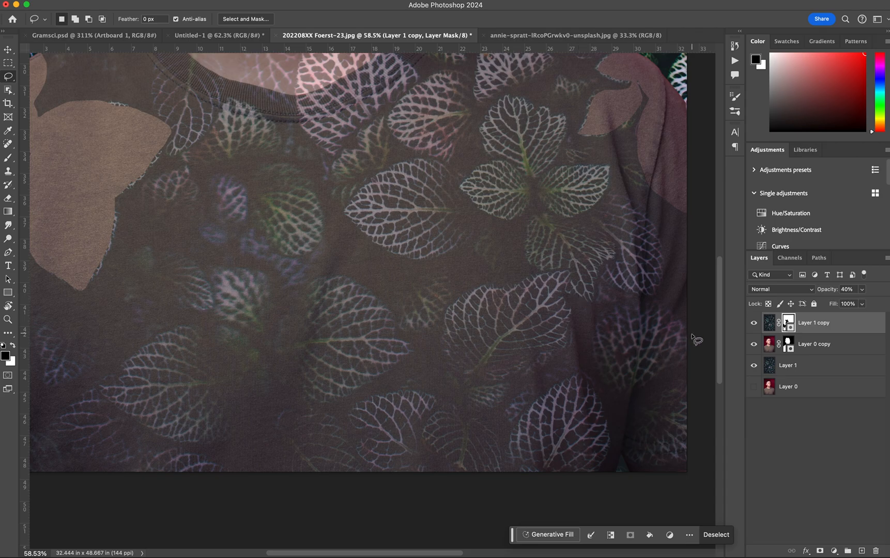
mouse_move(695, 341)
left_mouse_down()
mouse_move(679, 318)
mouse_move(619, 286)
mouse_move(601, 281)
mouse_move(595, 303)
mouse_move(567, 290)
mouse_move(569, 271)
mouse_move(468, 294)
mouse_move(449, 323)
mouse_move(450, 407)
mouse_move(387, 396)
mouse_move(350, 409)
mouse_move(346, 423)
mouse_move(368, 464)
mouse_move(327, 406)
mouse_move(409, 357)
mouse_move(394, 330)
mouse_move(333, 277)
mouse_move(295, 302)
mouse_move(268, 280)
mouse_move(209, 266)
mouse_move(218, 312)
mouse_move(212, 322)
mouse_move(177, 328)
mouse_move(95, 387)
mouse_move(106, 409)
mouse_move(95, 387)
mouse_move(138, 424)
mouse_move(176, 436)
mouse_move(215, 442)
mouse_move(276, 431)
mouse_move(275, 460)
mouse_move(289, 476)
mouse_move(567, 489)
mouse_move(690, 484)
mouse_move(693, 333)
mouse_move(670, 357)
mouse_move(681, 341)
left_mouse_up()
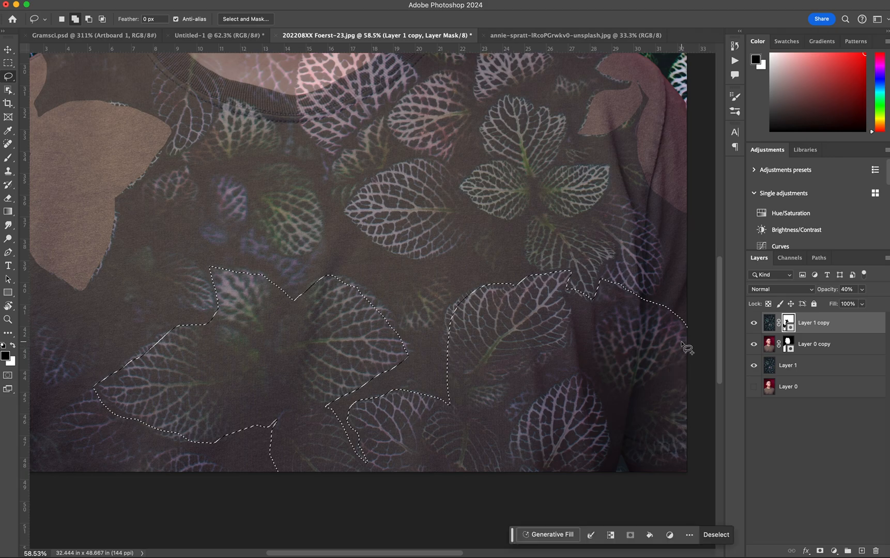
Step: Paint the selected lower shirt leaves black on the Layer 1 copy mask and deselect
key("super+minus")
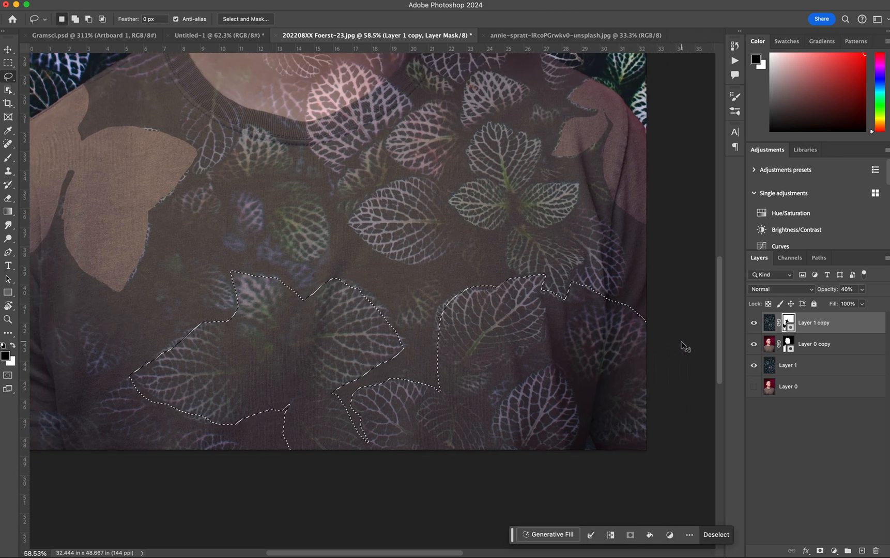
key("super+minus")
key("super+minus")
key("super+minus")
key("super+minus")
key("b")
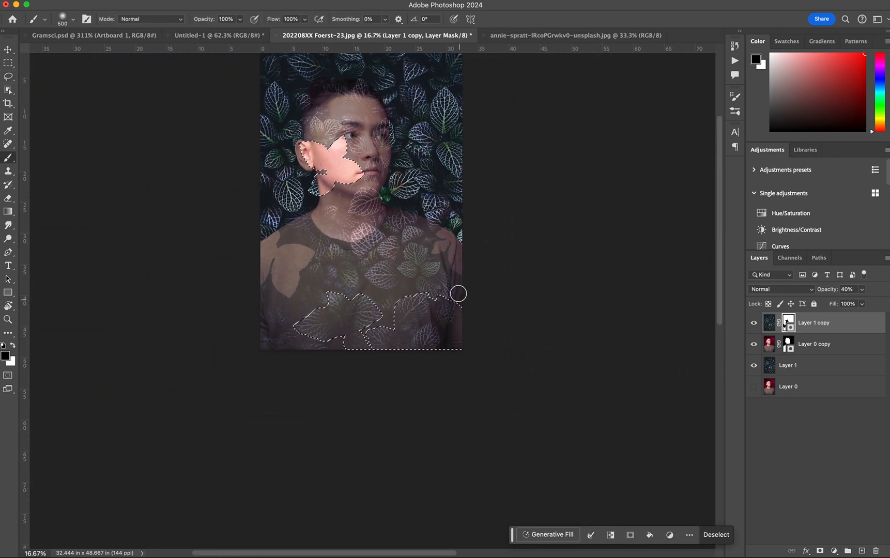
mouse_move(458, 294)
left_mouse_down()
mouse_move(453, 324)
mouse_move(418, 373)
mouse_move(389, 365)
mouse_move(379, 330)
mouse_move(420, 292)
mouse_move(375, 294)
mouse_move(285, 344)
mouse_move(316, 305)
mouse_move(379, 337)
left_mouse_up()
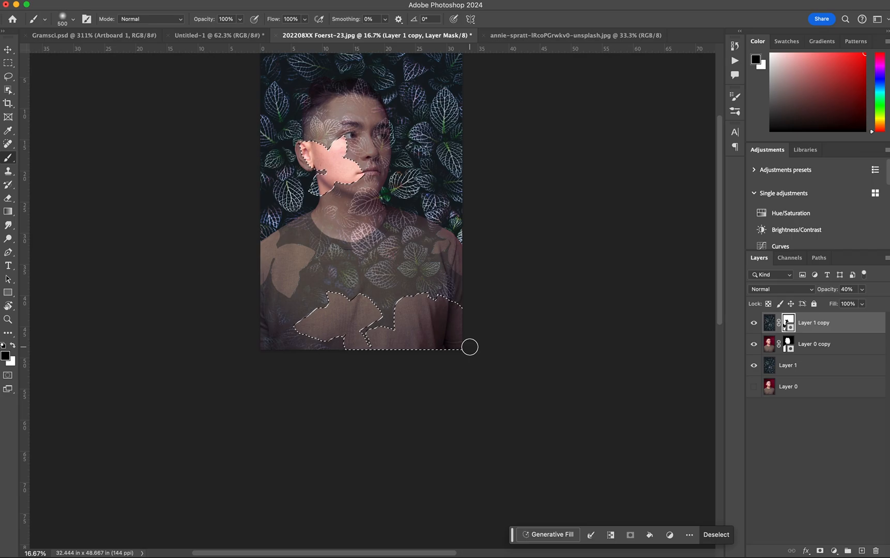
scroll(487, 277, "up", 3)
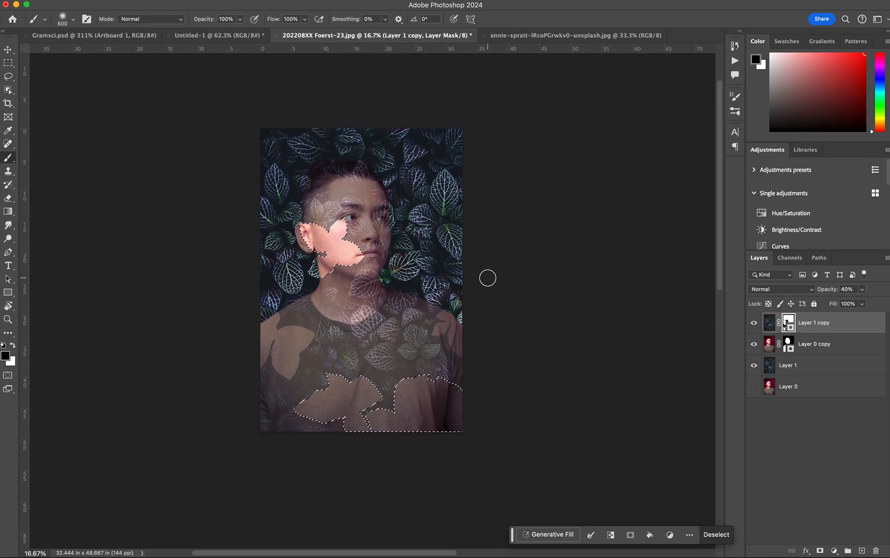
key("super+d")
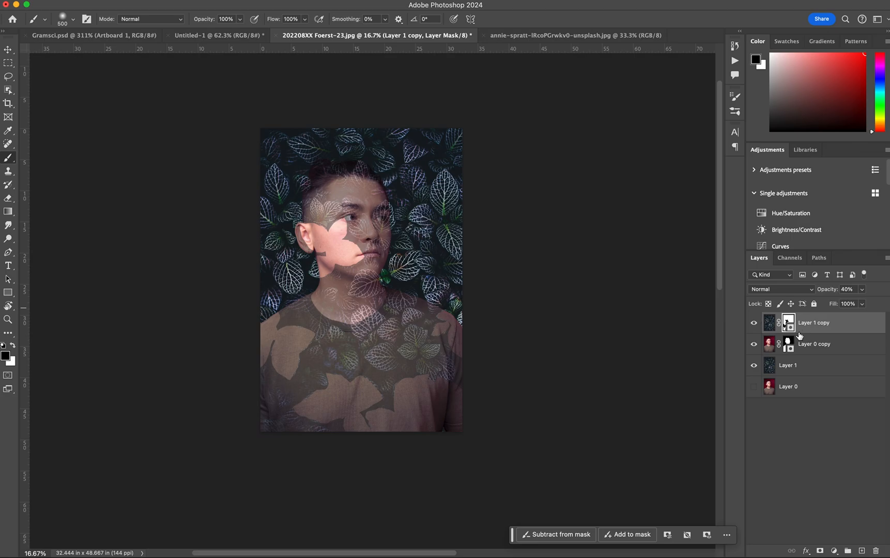
Step: Invert the Layer 1 copy mask and raise the layer's opacity to 100%
key("super+i")
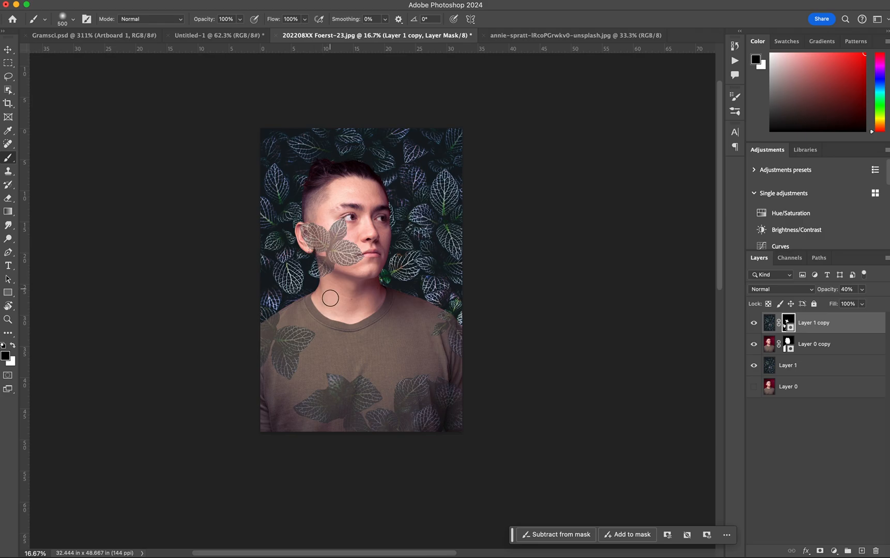
left_click(862, 290)
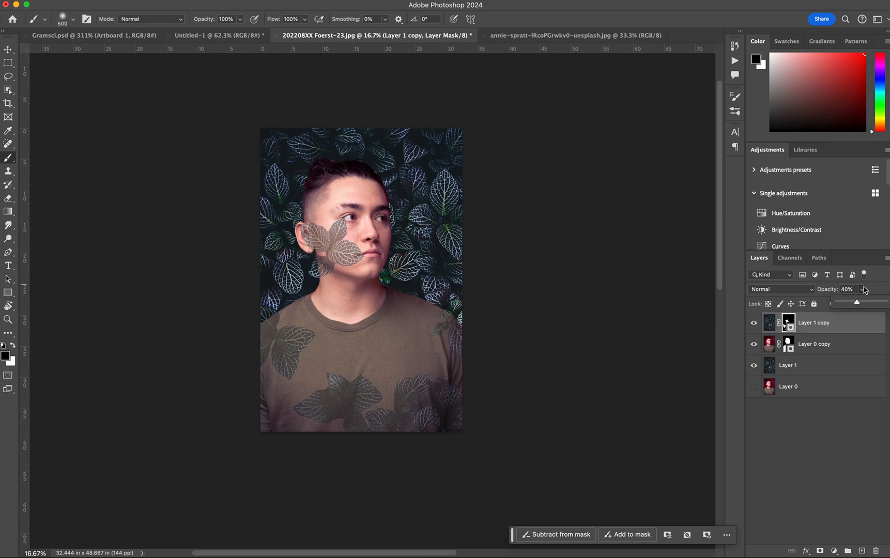
left_click_drag(857, 303, 885, 302)
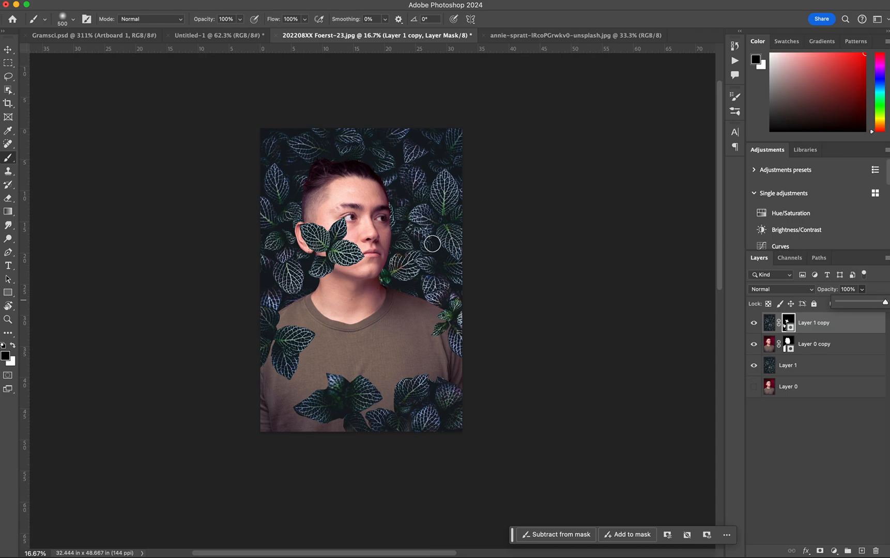
key("f")
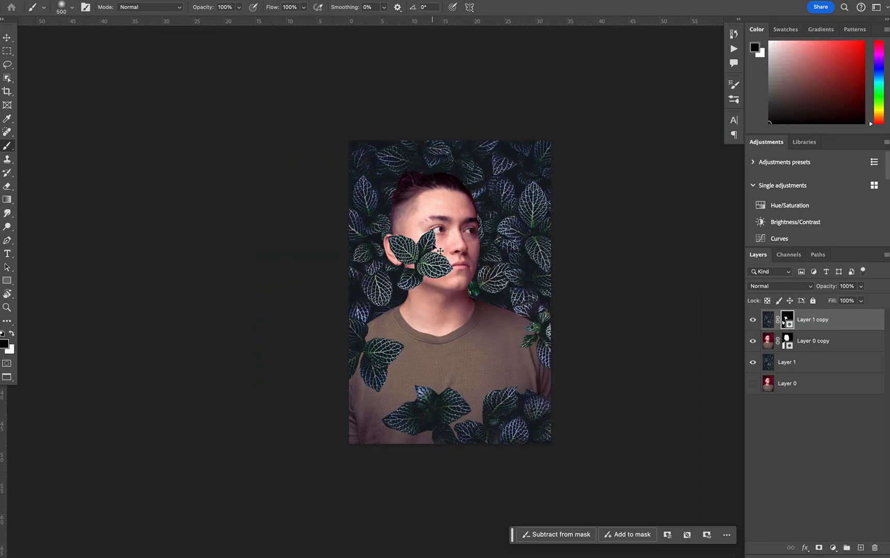
key("ctrl+0")
key("f")
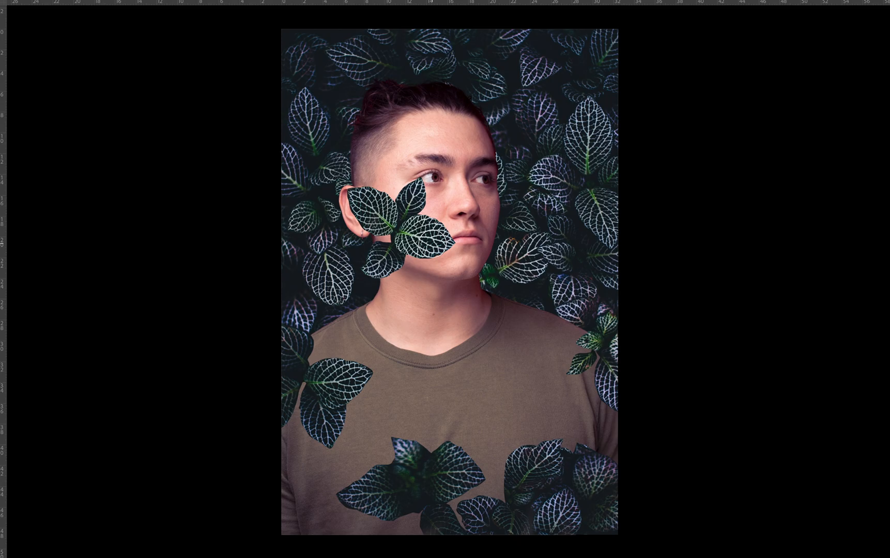
key("f")
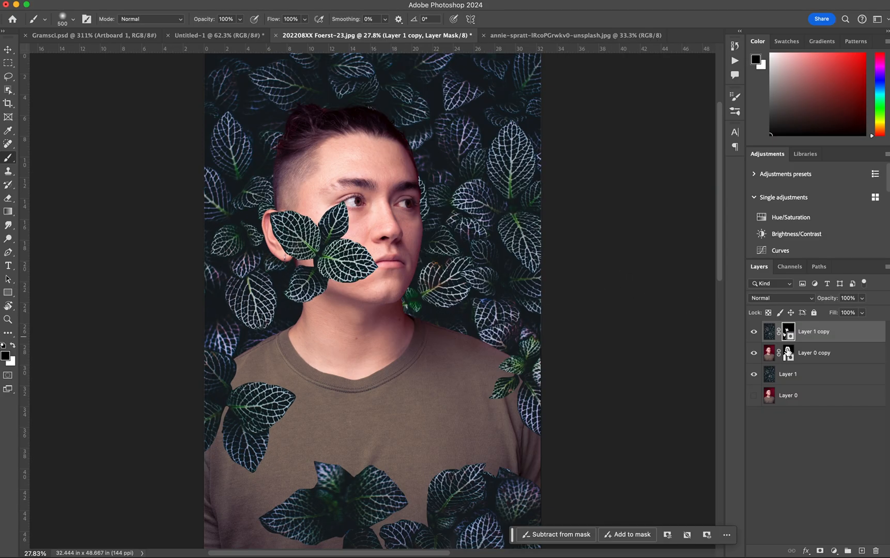
Step: Invert the Layer 1 copy mask and lasso the dark leaf area filling the image's lower-left corner
key("ctrl+i")
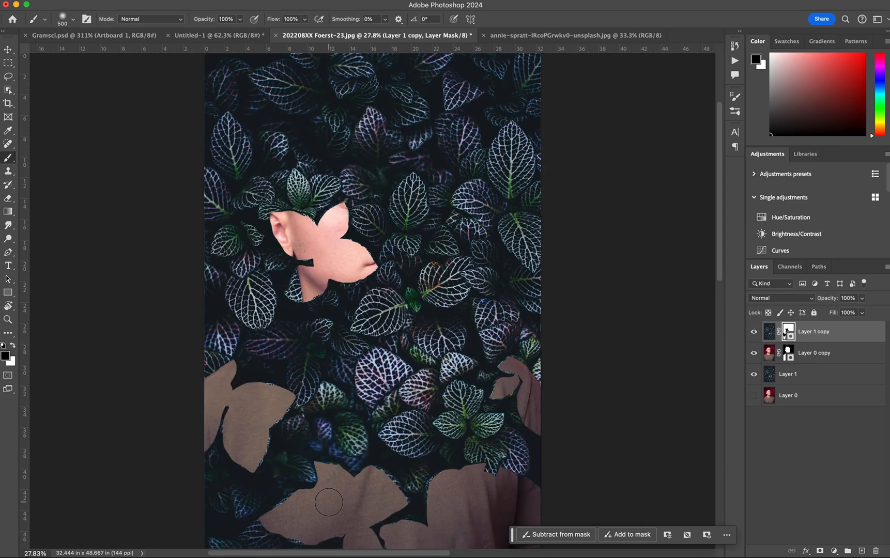
key("l")
mouse_move(317, 480)
left_mouse_down()
mouse_move(308, 459)
mouse_move(264, 445)
mouse_move(234, 398)
mouse_move(224, 400)
mouse_move(207, 419)
mouse_move(203, 549)
left_mouse_up()
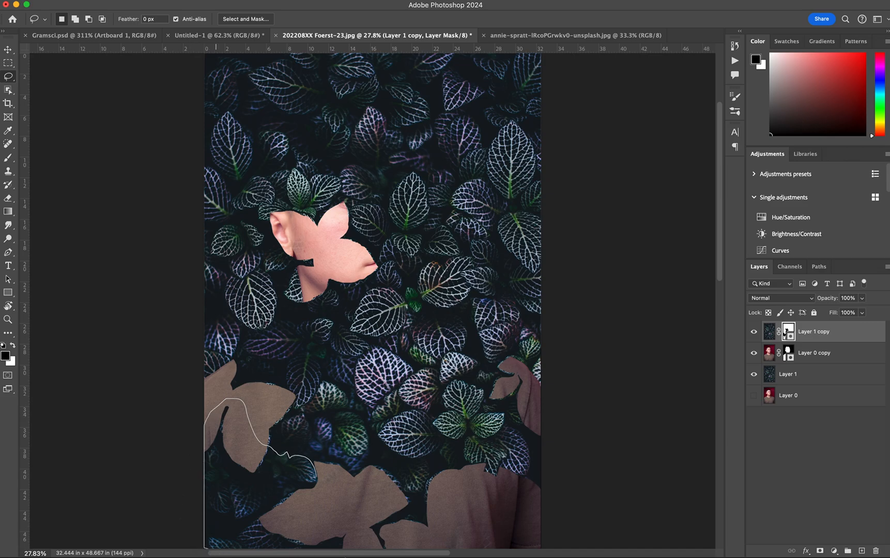
left_click_drag(353, 520, 349, 501)
Step: Paint the selected lower-left corner black on the mask, then deselect and invert the mask
key("b")
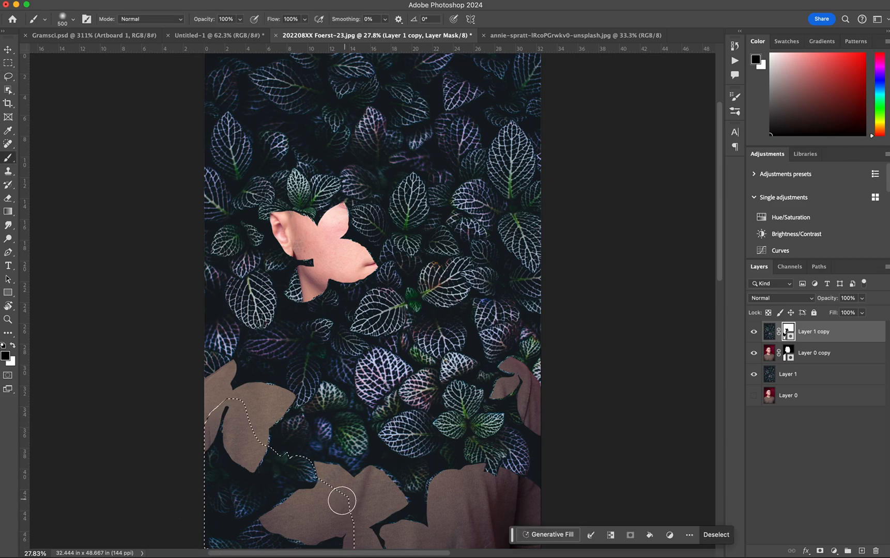
mouse_move(330, 540)
left_mouse_down()
mouse_move(200, 510)
mouse_move(198, 467)
mouse_move(209, 463)
mouse_move(245, 486)
mouse_move(301, 483)
mouse_move(294, 536)
mouse_move(241, 556)
left_mouse_up()
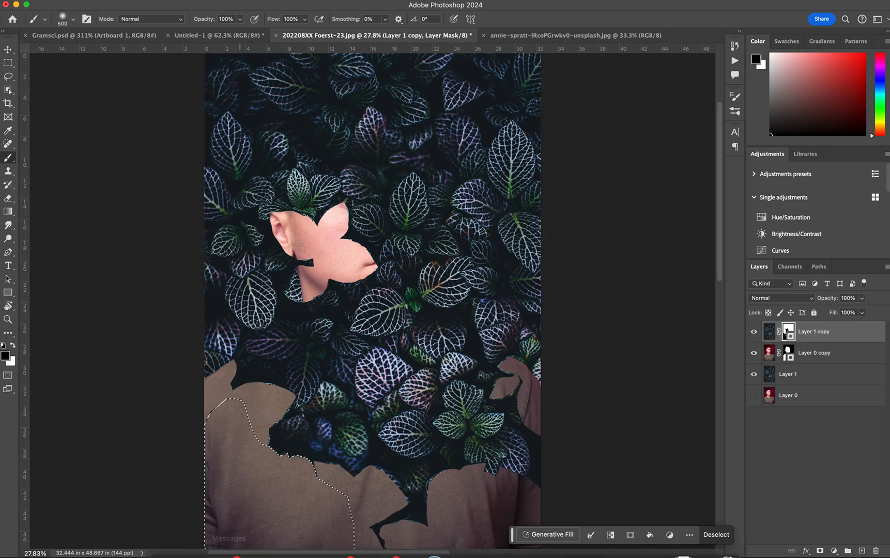
key("super+d")
key("super+i")
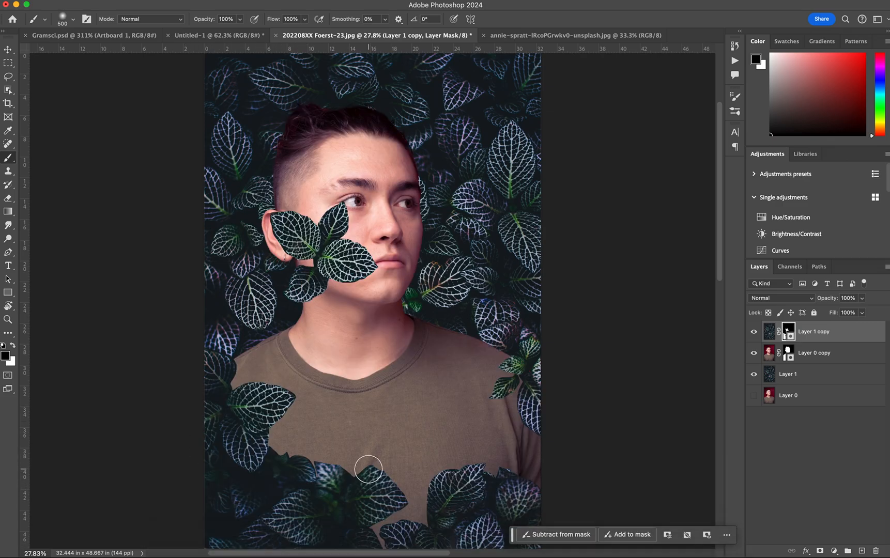
Step: Paint white on the Layer 1 copy mask along the image's bottom edge to cover the remaining shirt with leaves
scroll(368, 469, "down", 3)
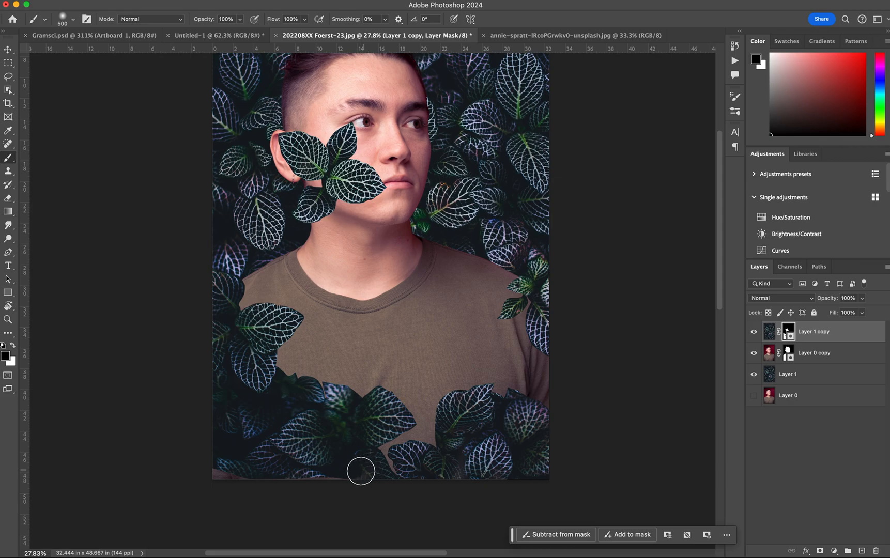
mouse_move(357, 468)
left_mouse_down()
mouse_move(258, 481)
mouse_move(207, 469)
mouse_move(219, 479)
left_mouse_up()
key("x")
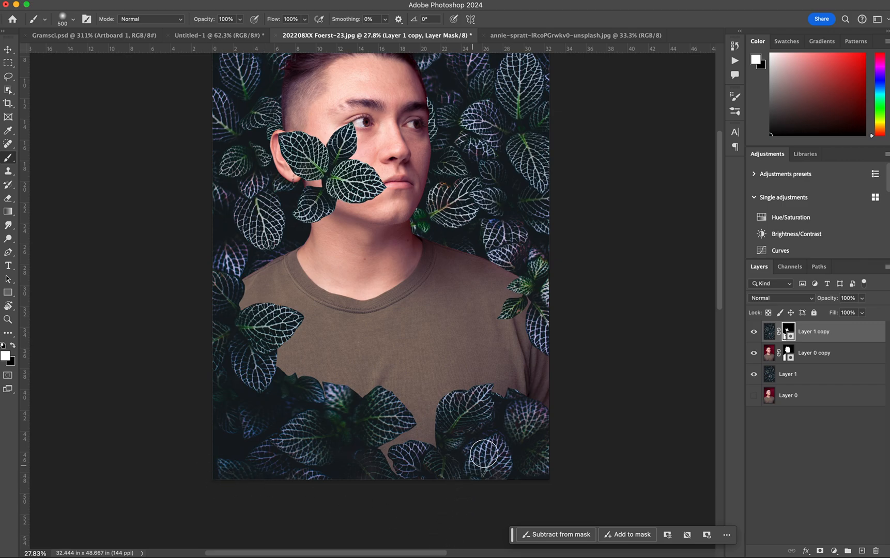
right_click(440, 478)
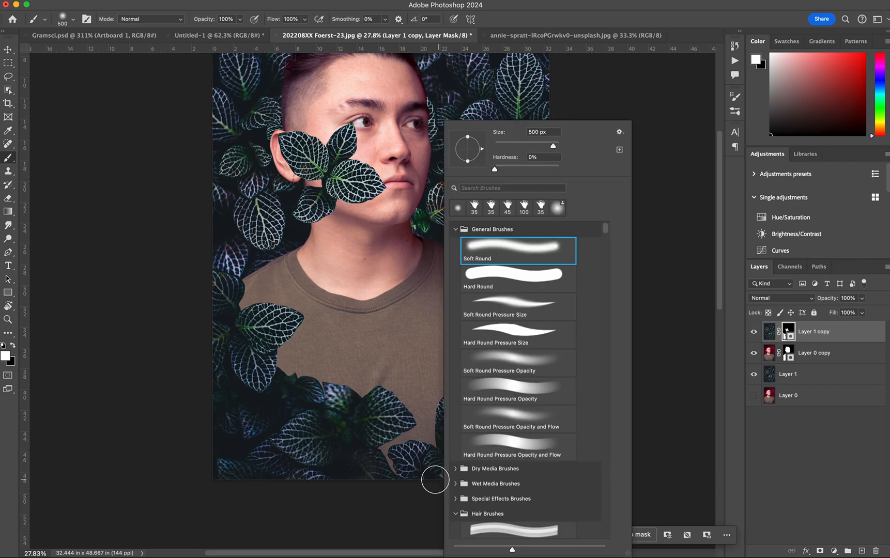
left_click(391, 495)
scroll(584, 411, "up", 4)
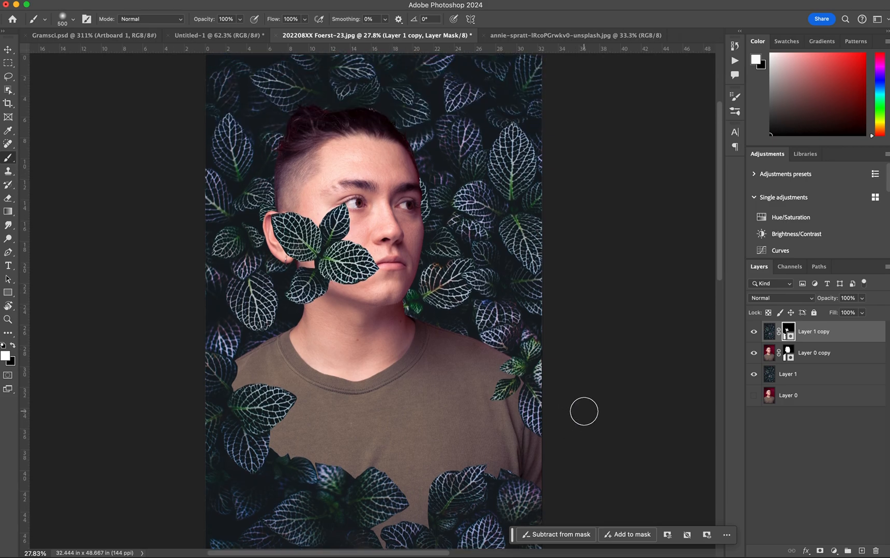
key("super+minus")
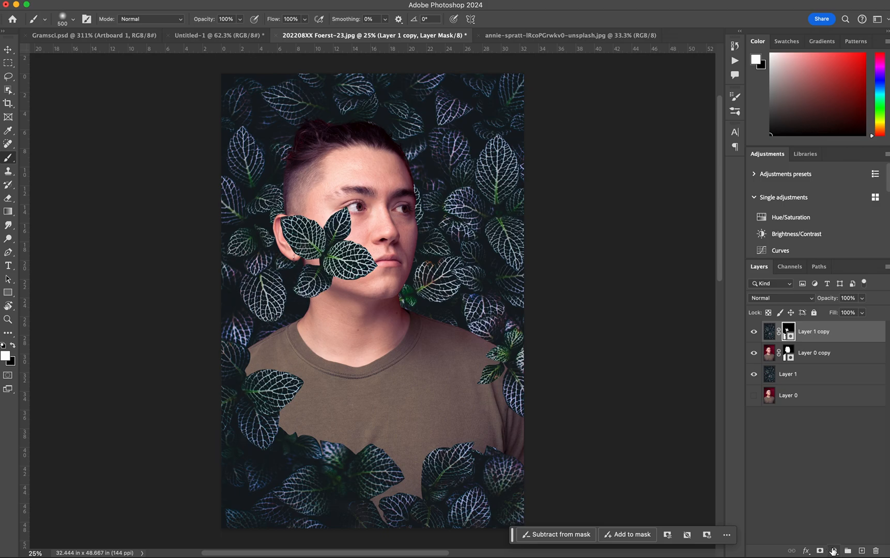
Step: Add a solid color fill layer above Layer 1 copy in purple, hex 7d37b8
left_click(834, 551)
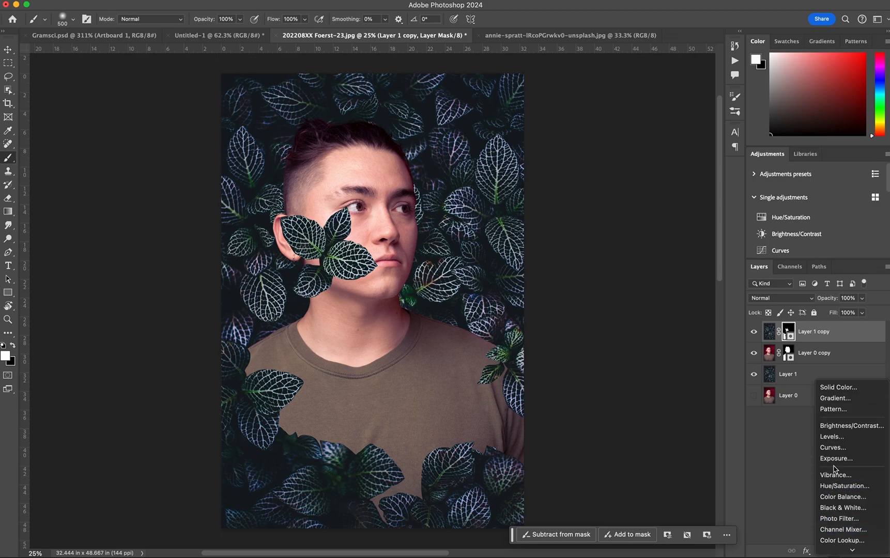
left_click(850, 388)
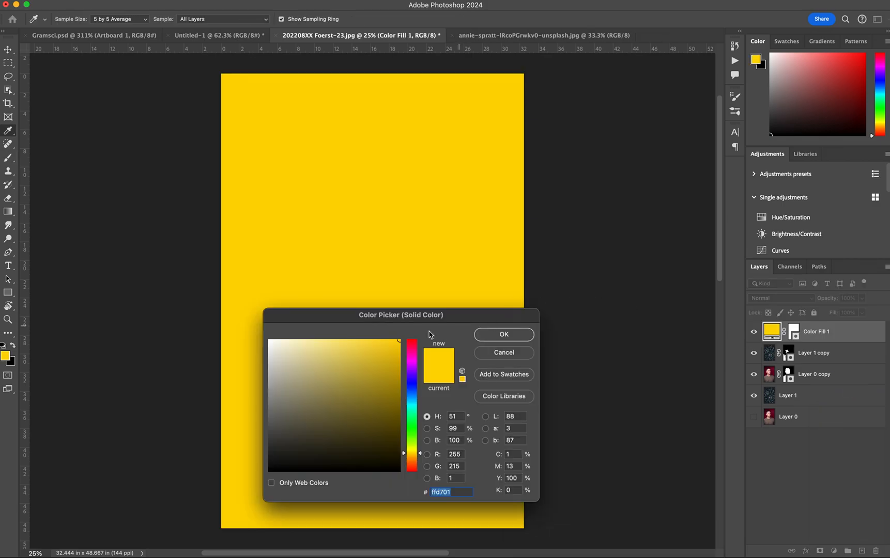
left_click_drag(375, 382, 324, 382)
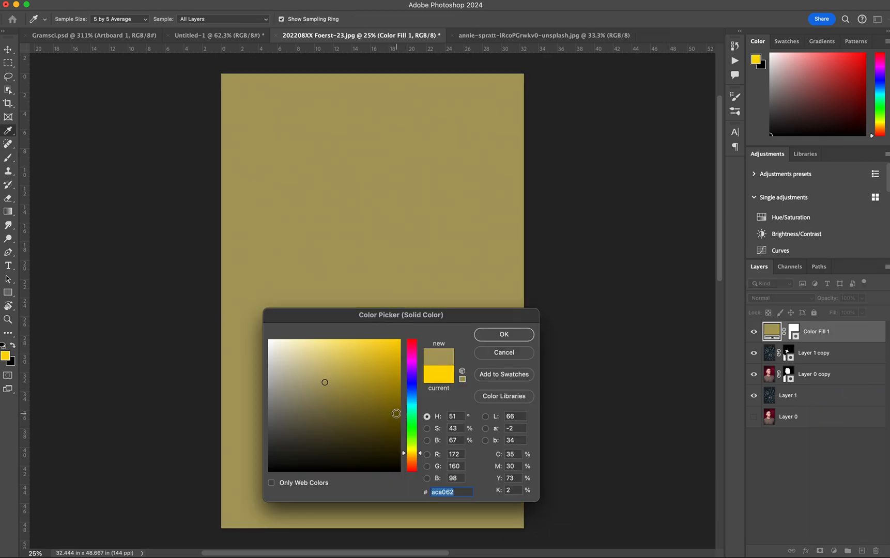
left_click(396, 413)
mouse_move(411, 421)
left_mouse_down()
mouse_move(411, 369)
mouse_move(373, 390)
mouse_move(356, 389)
mouse_move(363, 371)
mouse_move(363, 398)
mouse_move(361, 376)
left_mouse_up()
left_click(377, 376)
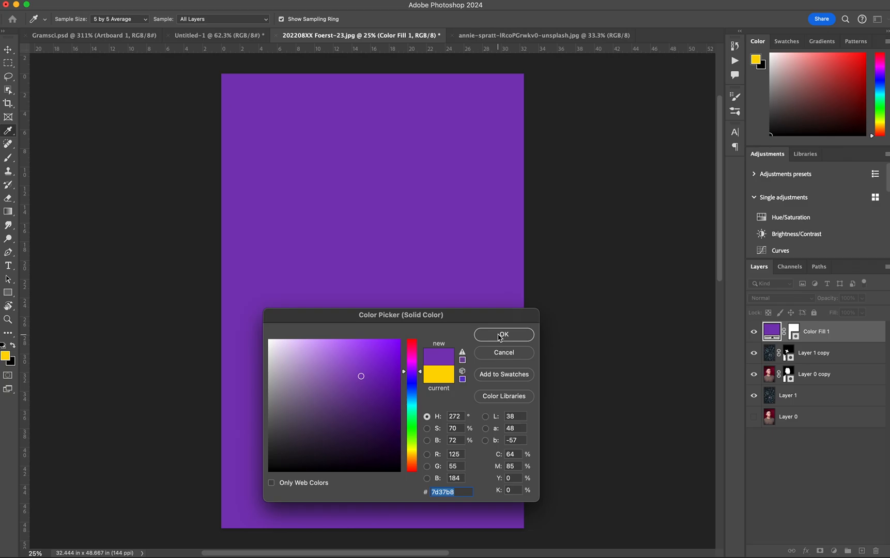
left_click(500, 336)
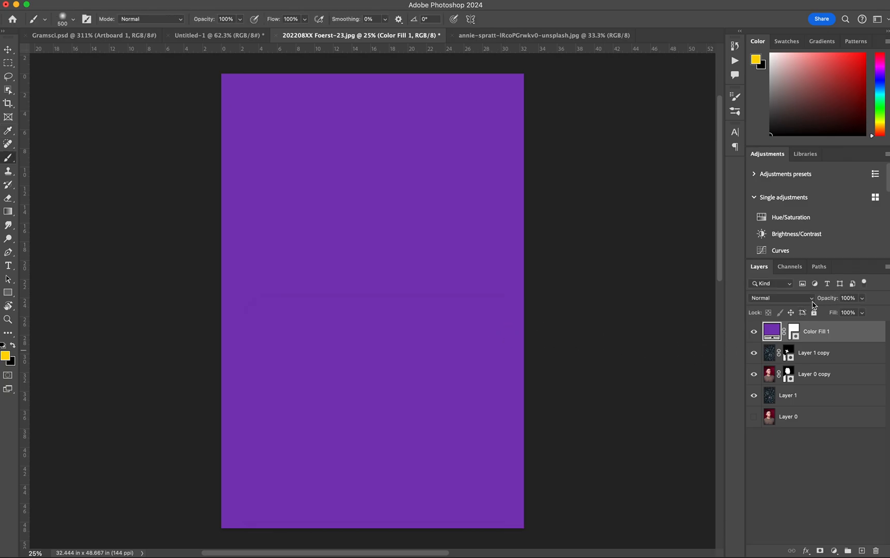
Step: Lower the purple fill layer's opacity to 48%
left_click(811, 298)
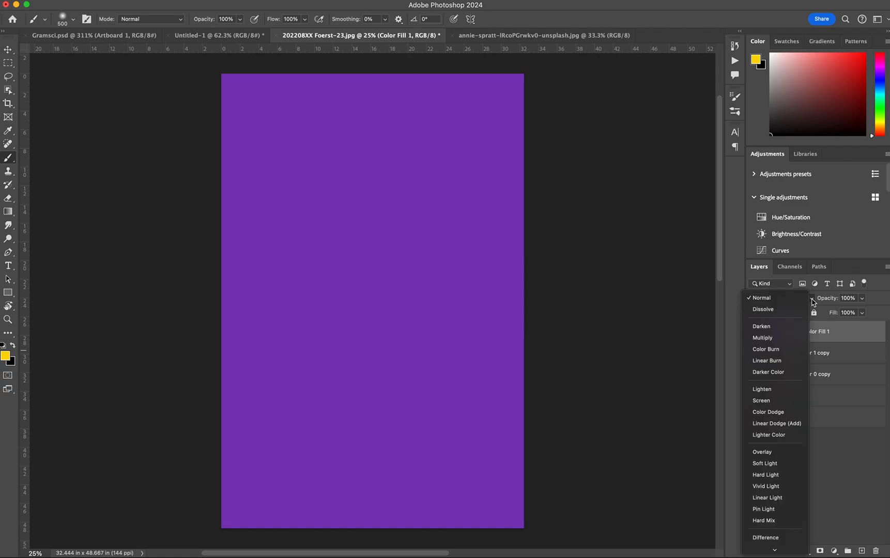
left_click(812, 303)
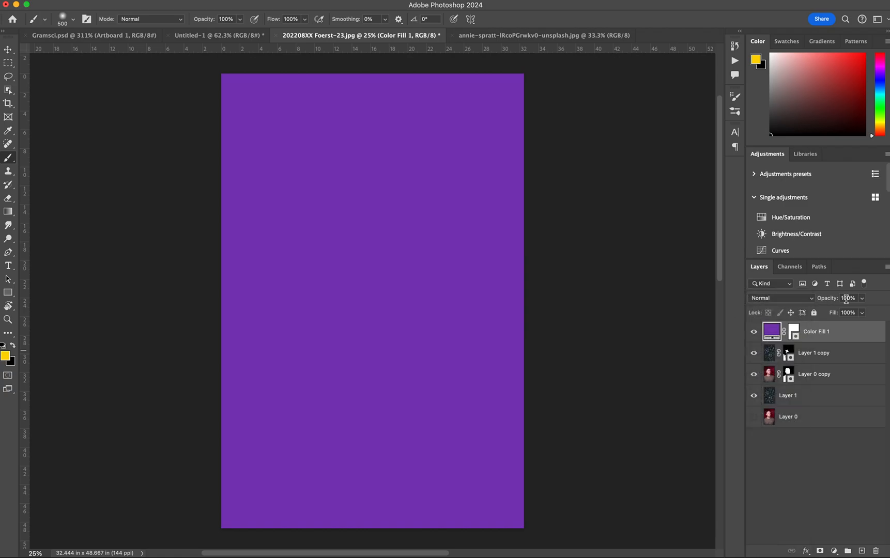
left_click(863, 299)
left_click(843, 310)
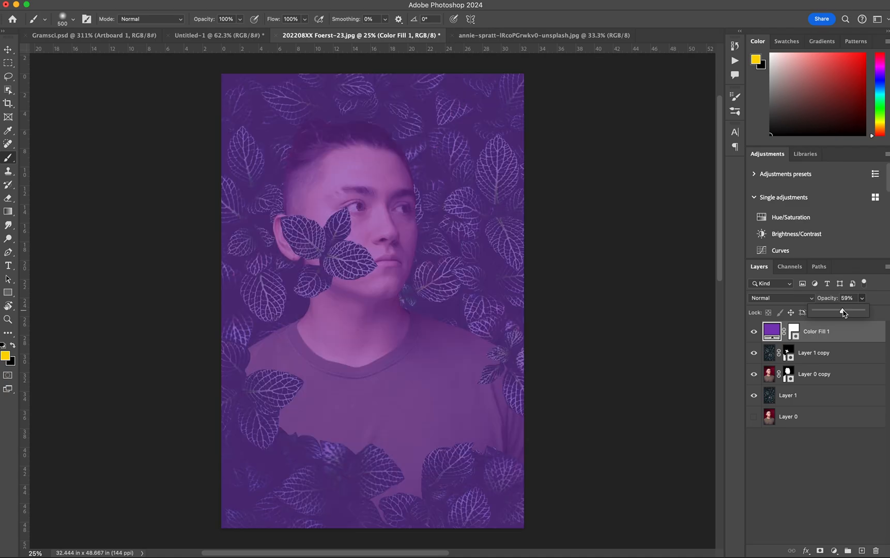
left_click_drag(840, 312, 838, 314)
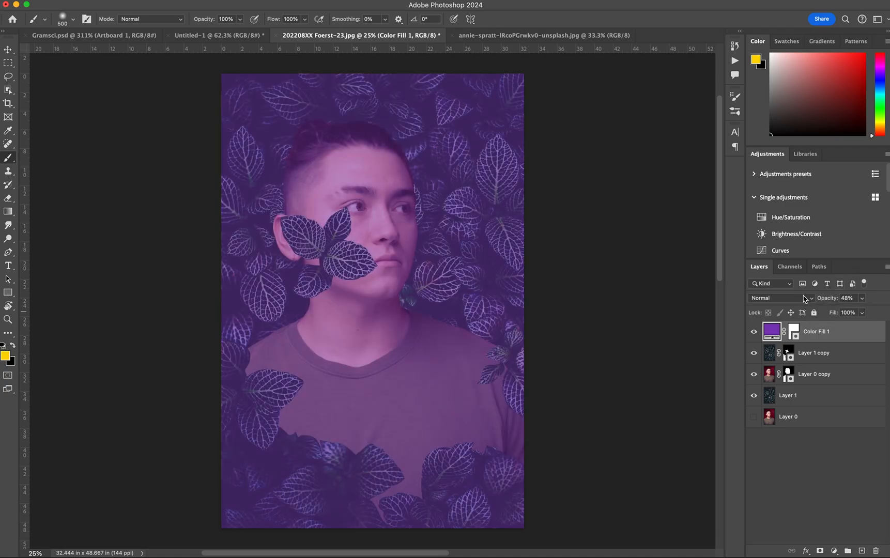
Step: Set the purple fill layer's blend mode to Hard Light and preview the composite in the full-screen modes
left_click(804, 299)
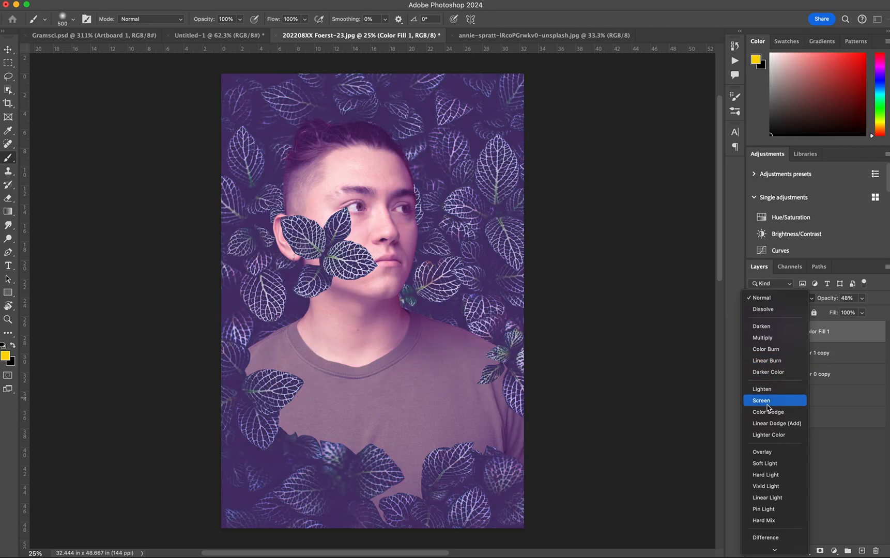
scroll(767, 435, "down", 3)
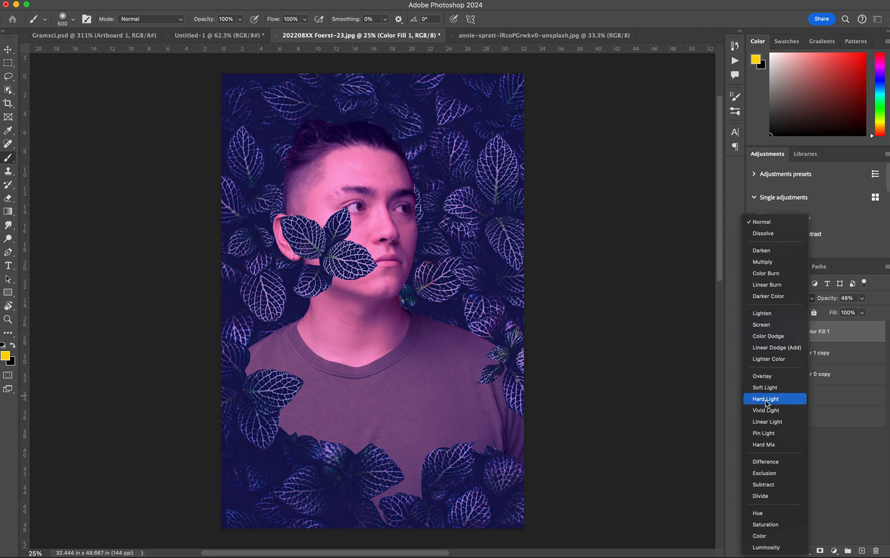
left_click(765, 403)
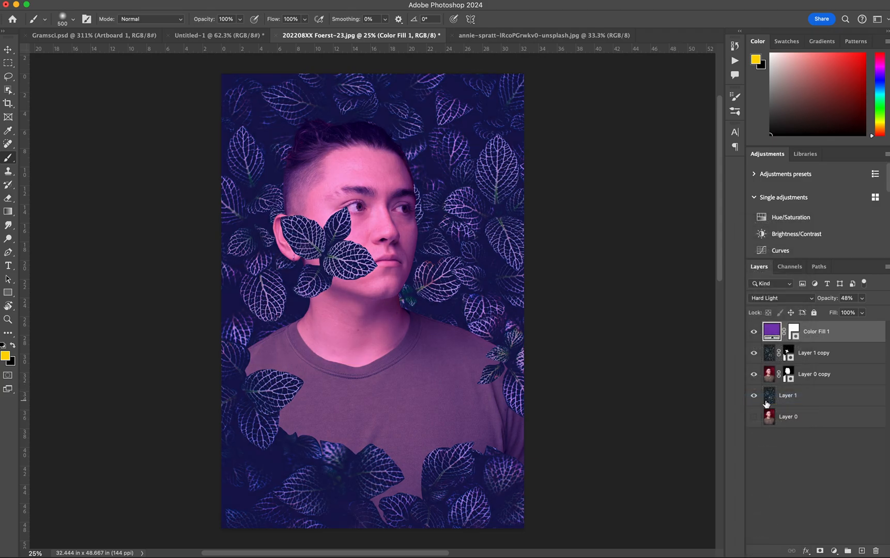
key("f")
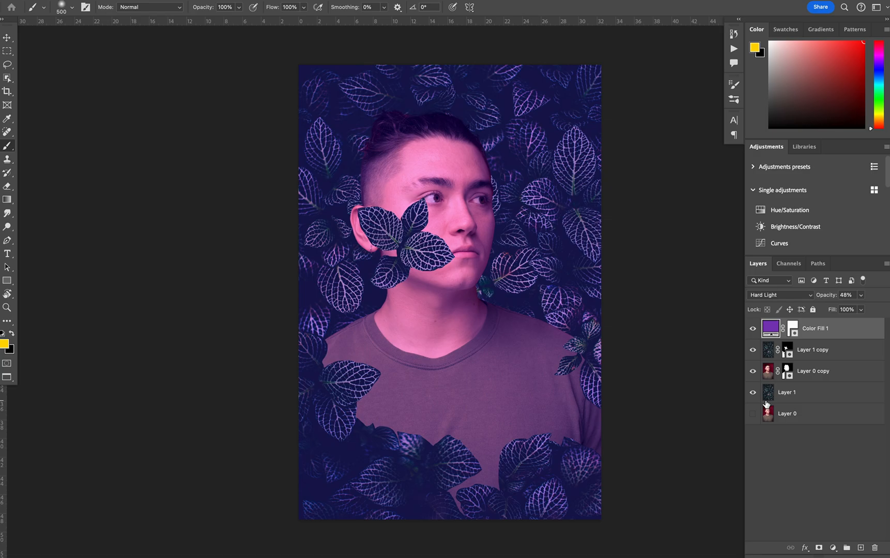
key("f")
key("f")
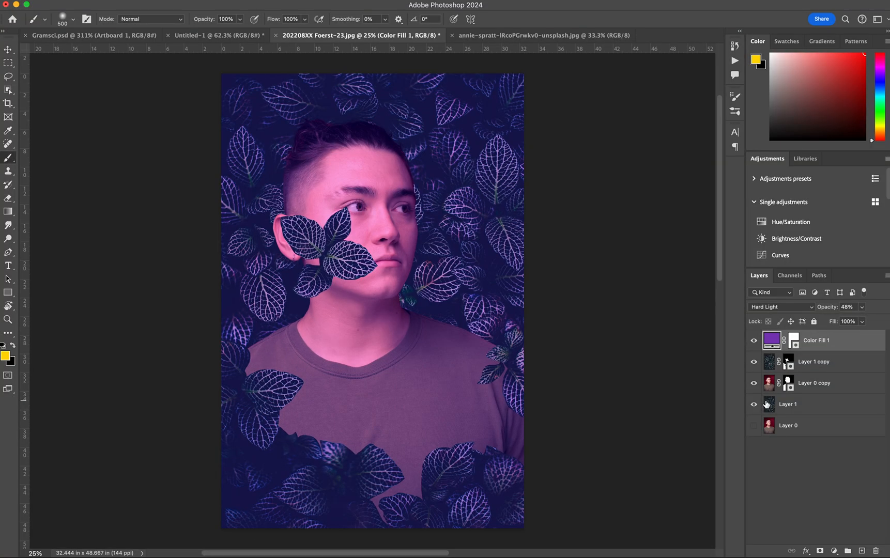
Step: Fine-tune the opacity of the Hard Light purple fill layer
left_click(861, 307)
mouse_move(861, 320)
left_mouse_down()
mouse_move(885, 320)
mouse_move(857, 324)
left_mouse_up()
left_click_drag(858, 324, 857, 324)
Step: Create a new layer on top and fill it using Apply Image with the merged RGB source, Multiply blending and 100% opacity
left_click(862, 552)
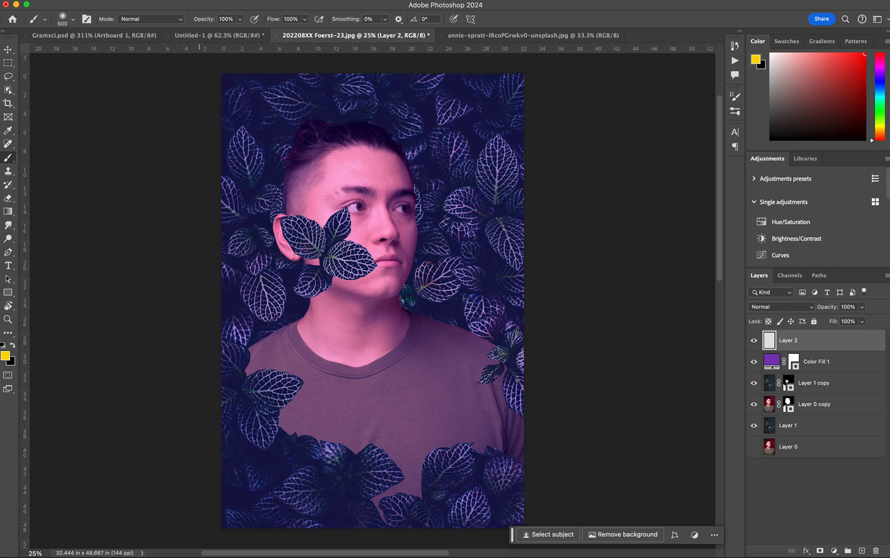
left_click(166, 1)
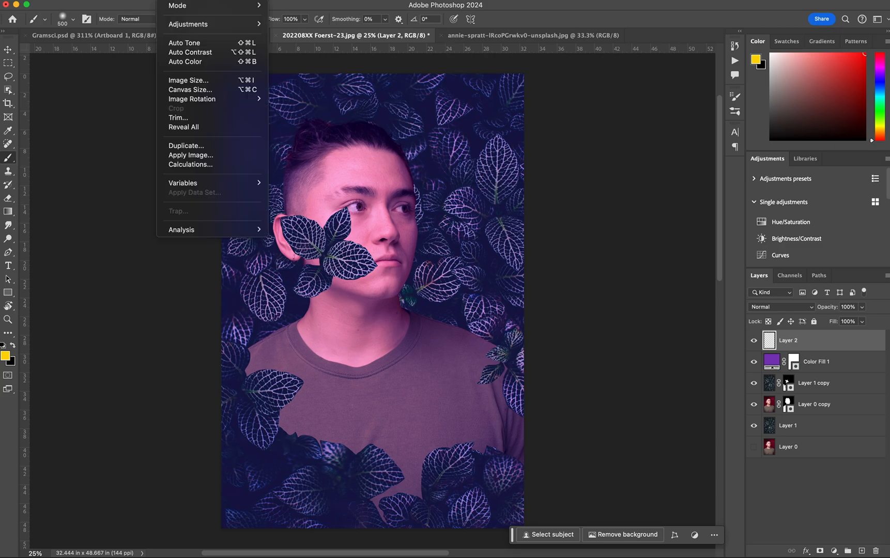
left_click(190, 155)
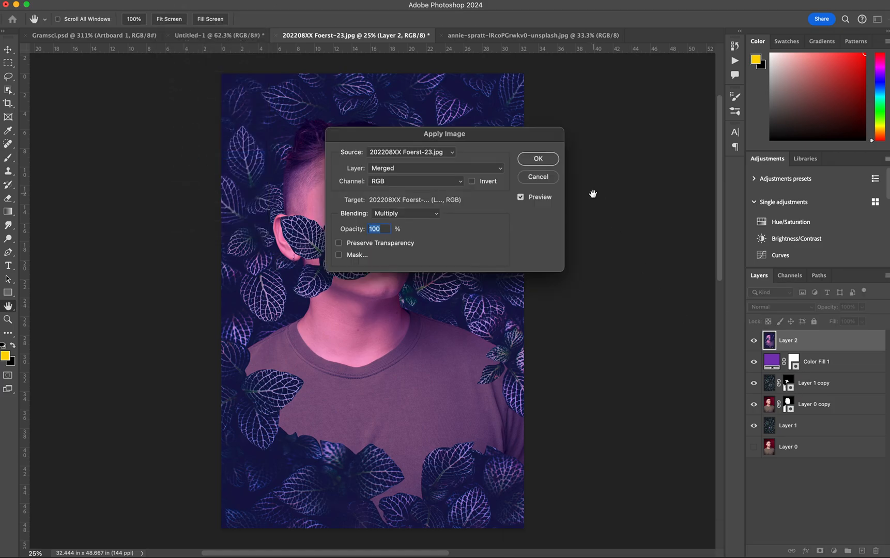
left_click(537, 160)
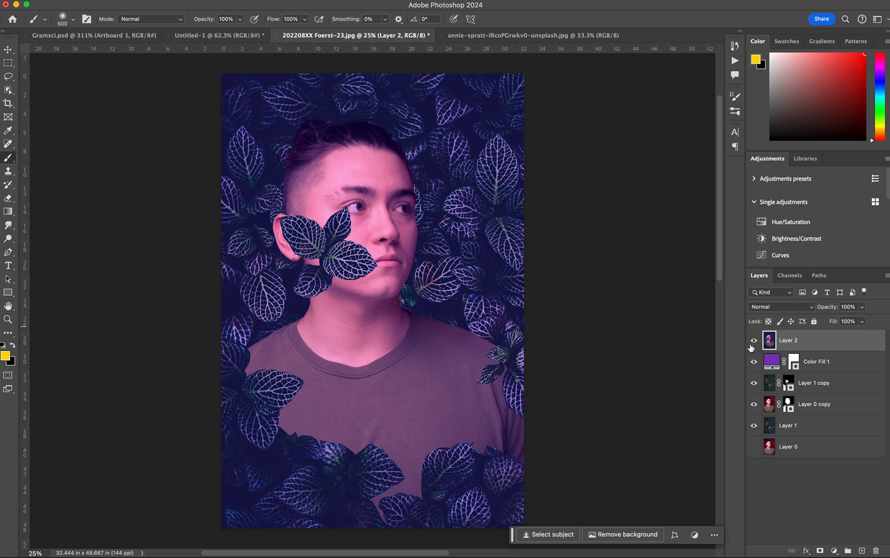
Step: Hide all the layers beneath Layer 2 and toggle Layer 2's visibility to check its merged content
left_click_drag(754, 362, 753, 426)
left_click(754, 341)
left_click(753, 340)
left_click(754, 341)
left_click(753, 341)
Step: Open the Camera Raw Filter on Layer 2 and expand its Effects settings
left_click(294, 0)
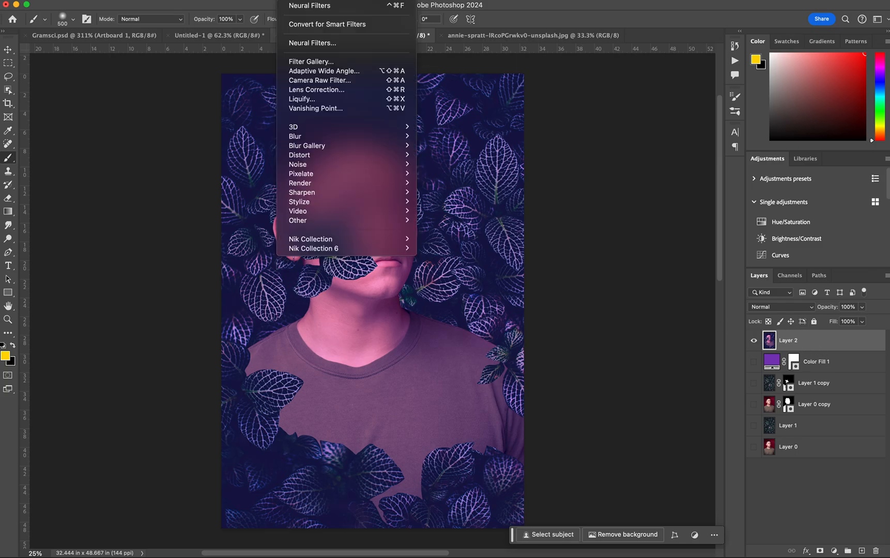
left_click(334, 82)
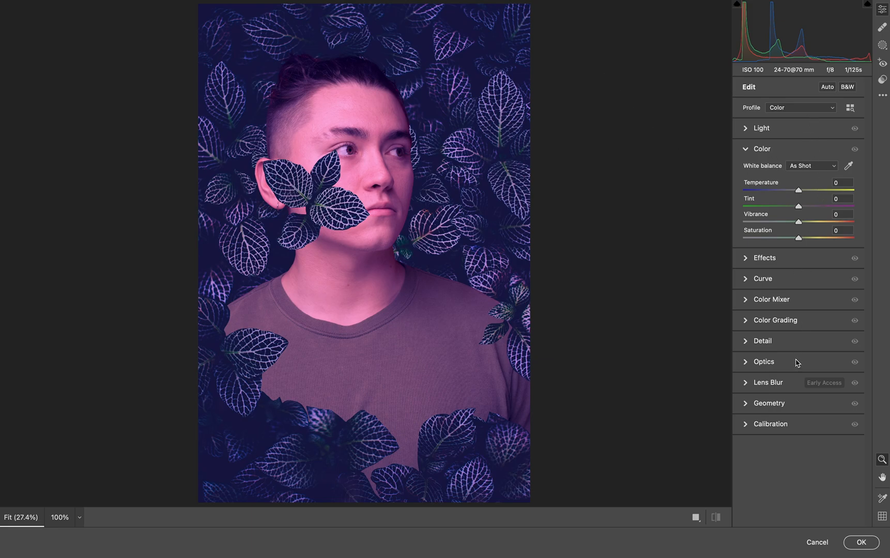
left_click(744, 150)
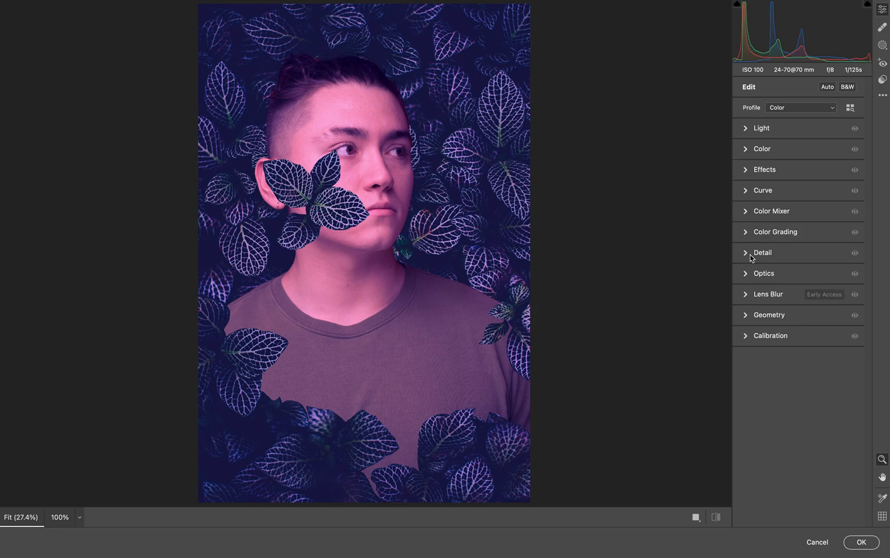
left_click(746, 130)
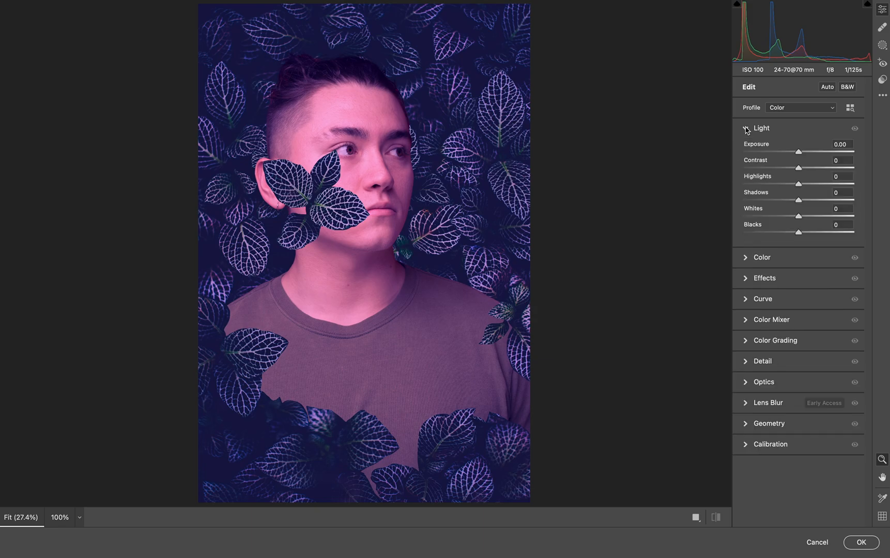
left_click(745, 259)
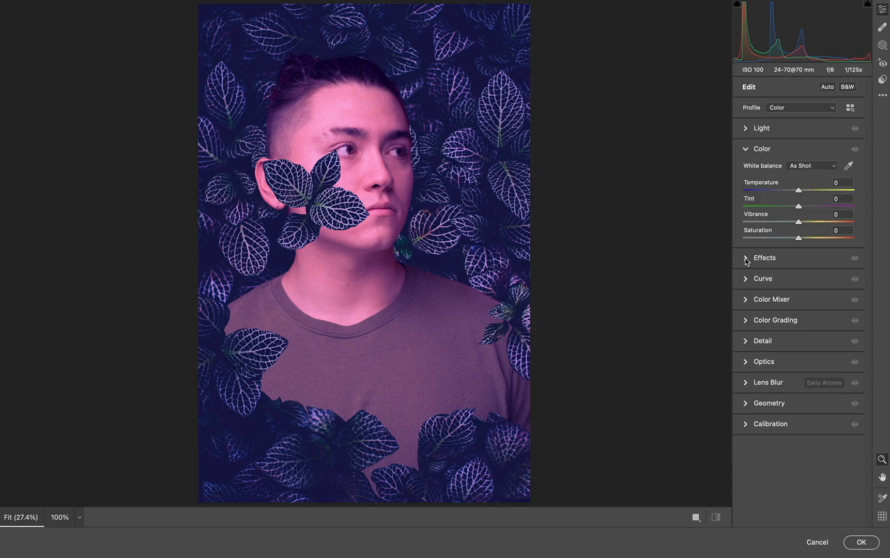
left_click(746, 259)
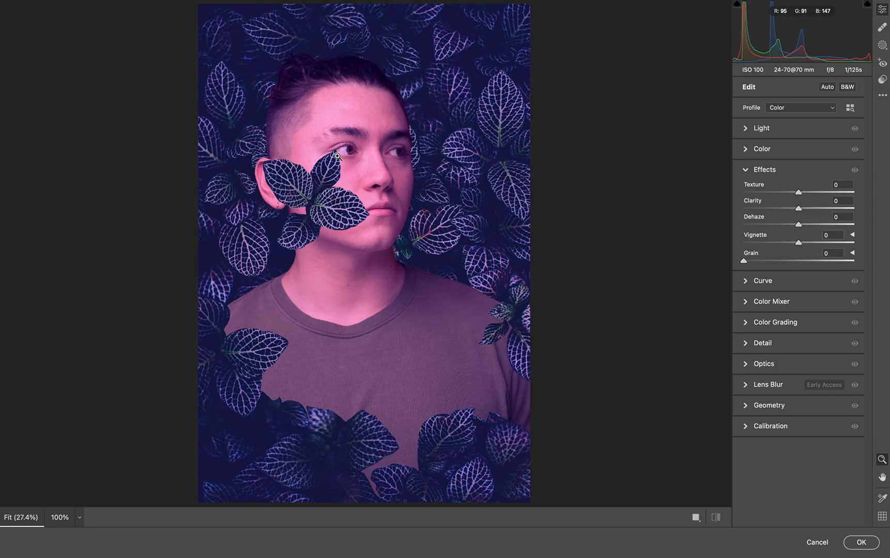
Step: Try a grain amount of 100 and inspect the grain's Size and Roughness options
left_click_drag(338, 157, 456, 207)
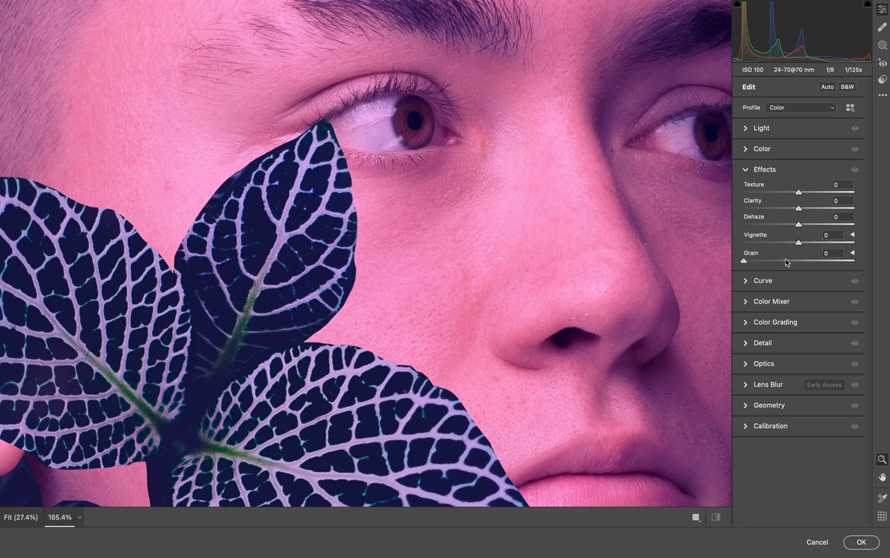
left_click_drag(744, 262, 870, 272)
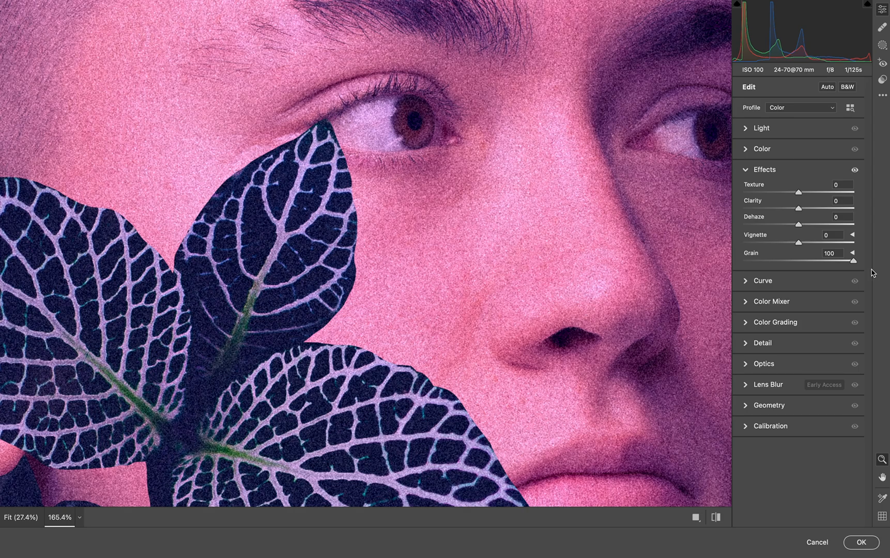
left_click(852, 252)
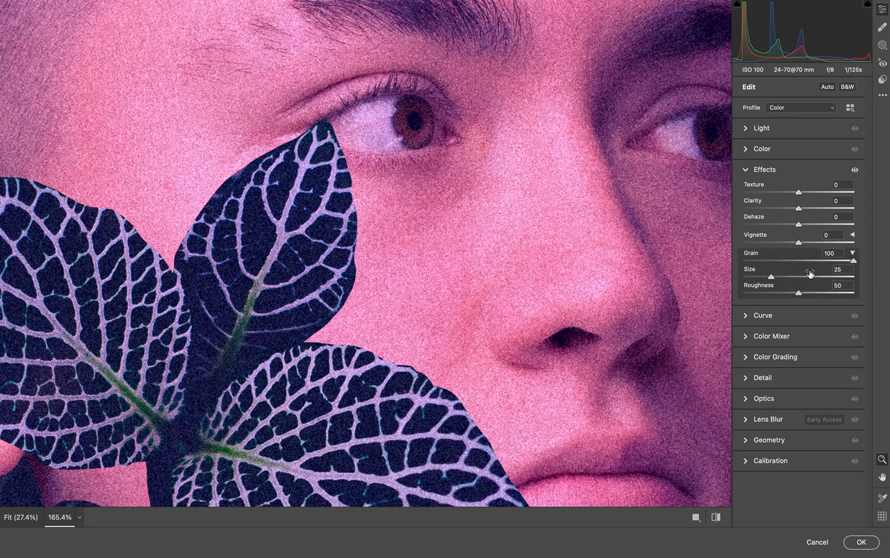
left_click(852, 253)
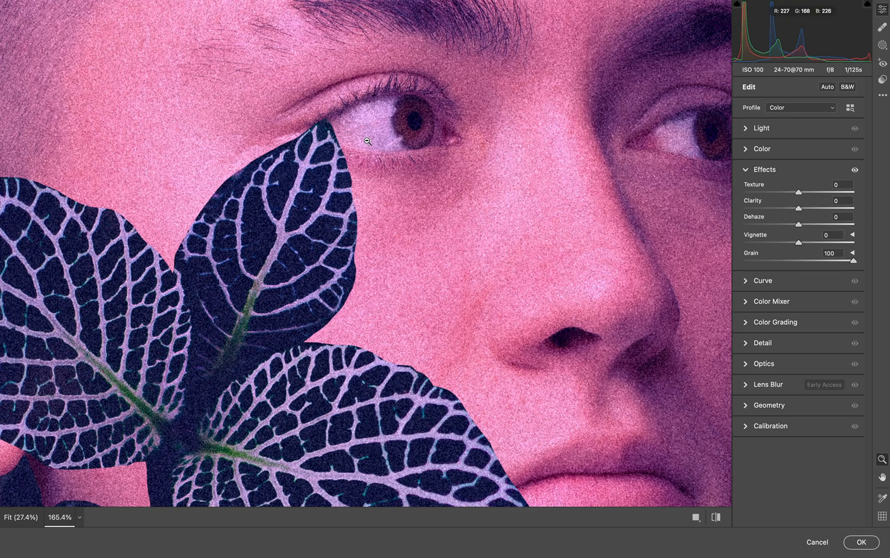
Step: Compare the grain on the whole image and on the face, and set the grain amount to 50
left_click(377, 171)
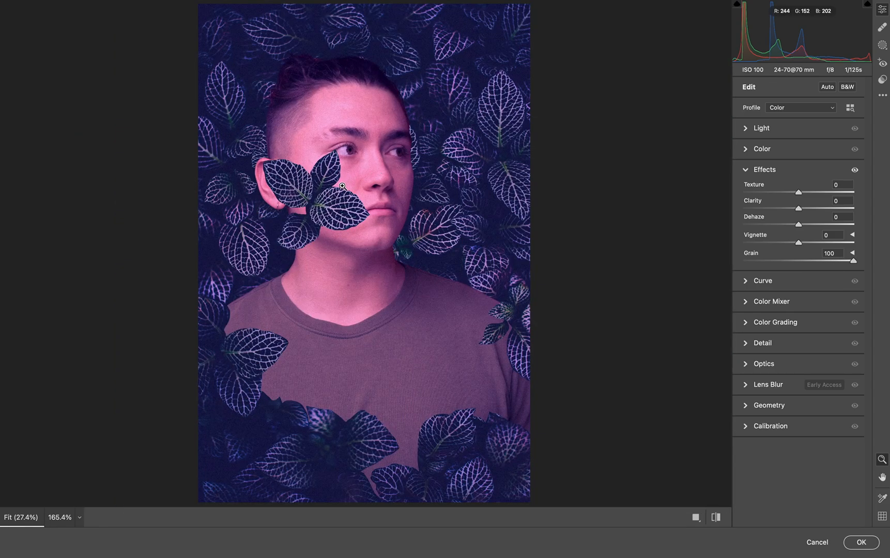
left_click_drag(342, 185, 442, 251)
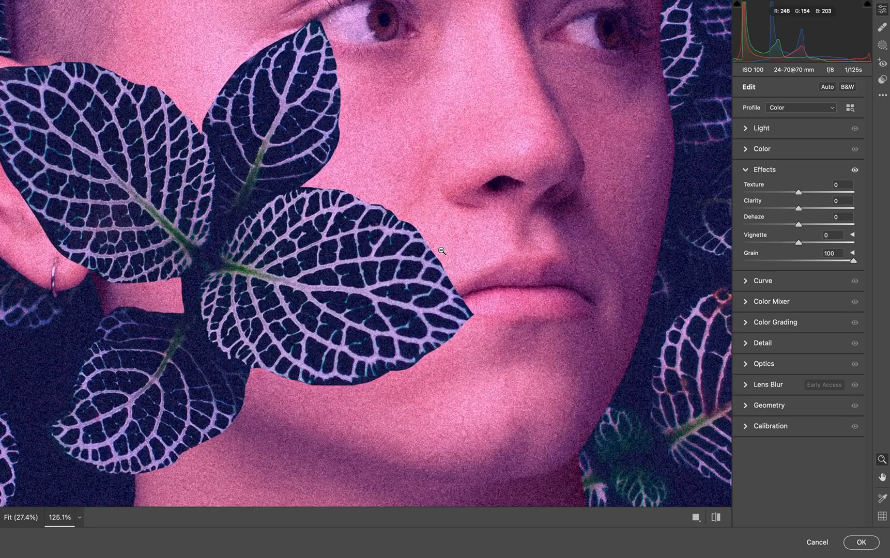
scroll(442, 251, "up", 3)
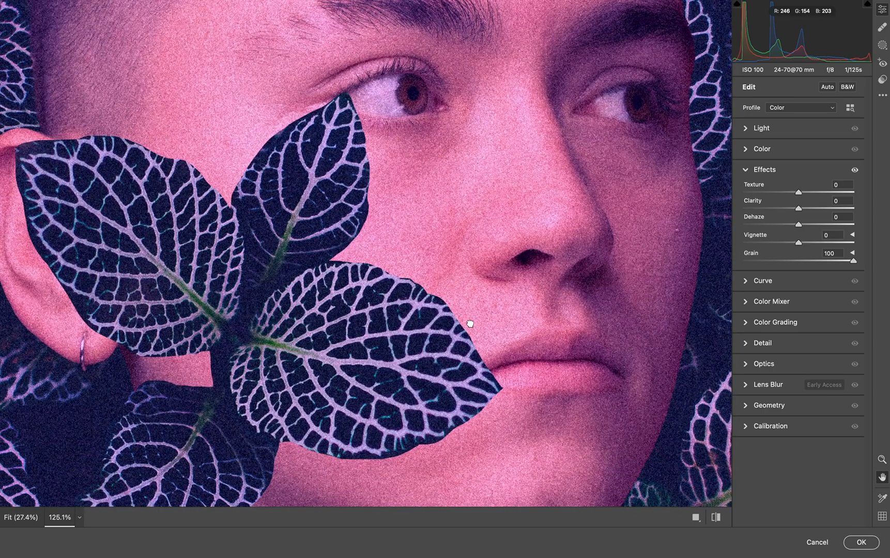
left_click(799, 261)
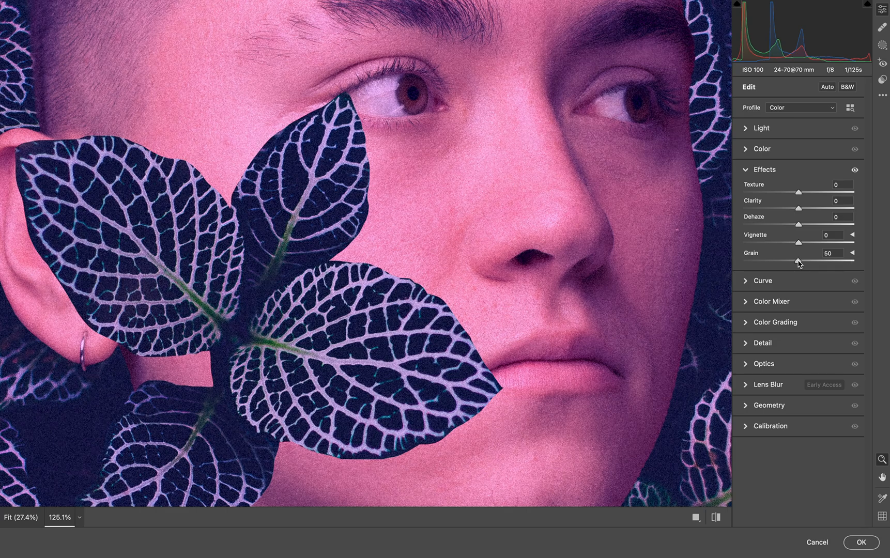
Step: Set the grain amount to 40 and apply the Camera Raw Filter to Layer 2
left_click_drag(798, 262, 787, 263)
key("super+0")
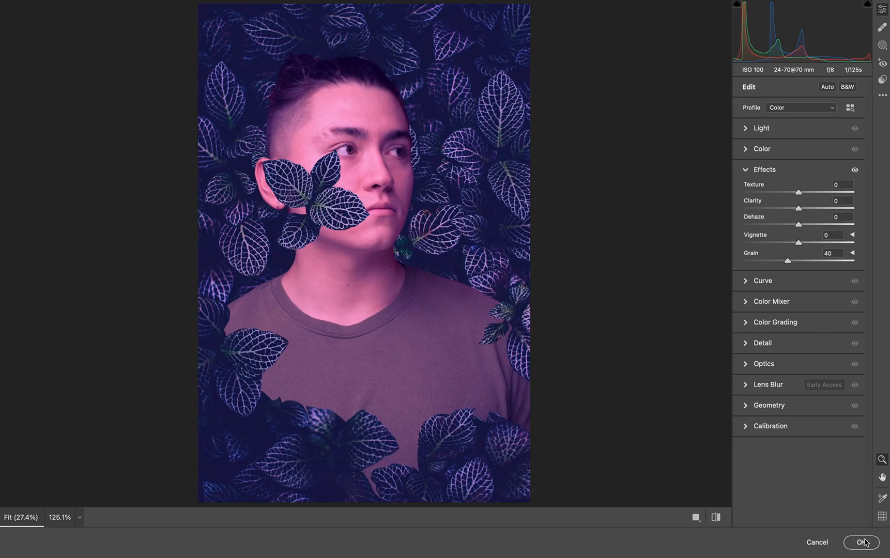
left_click(862, 542)
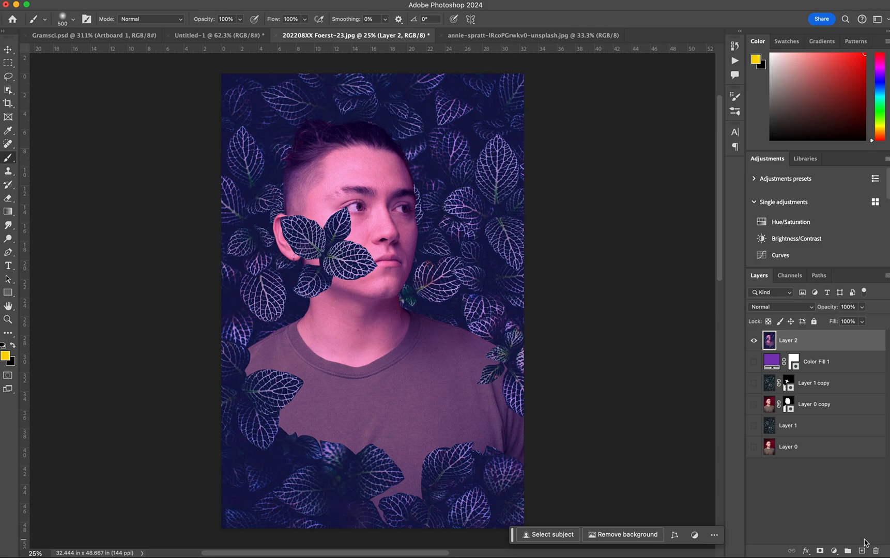
Step: View the composite in full screen and save it for web as a JPEG High at quality 60 in Documents, keeping the suggested file name
key("f")
key("f")
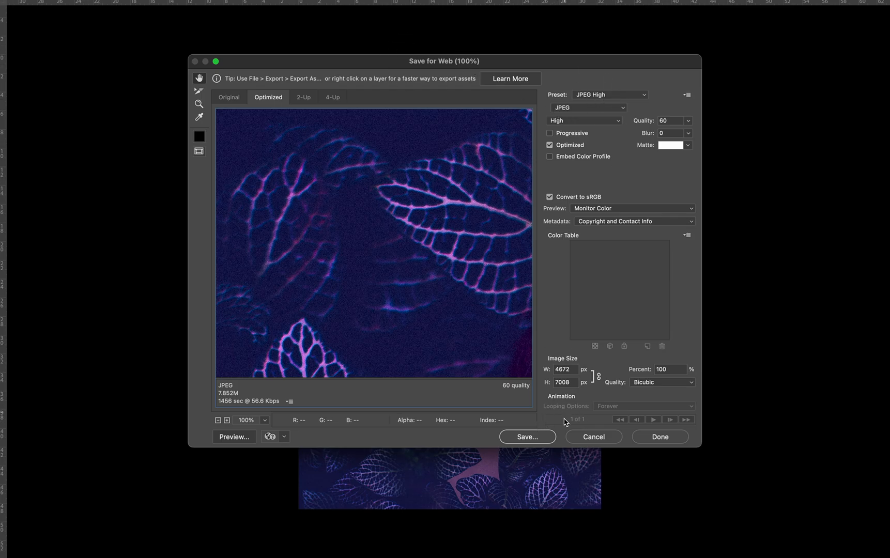
left_click(522, 438)
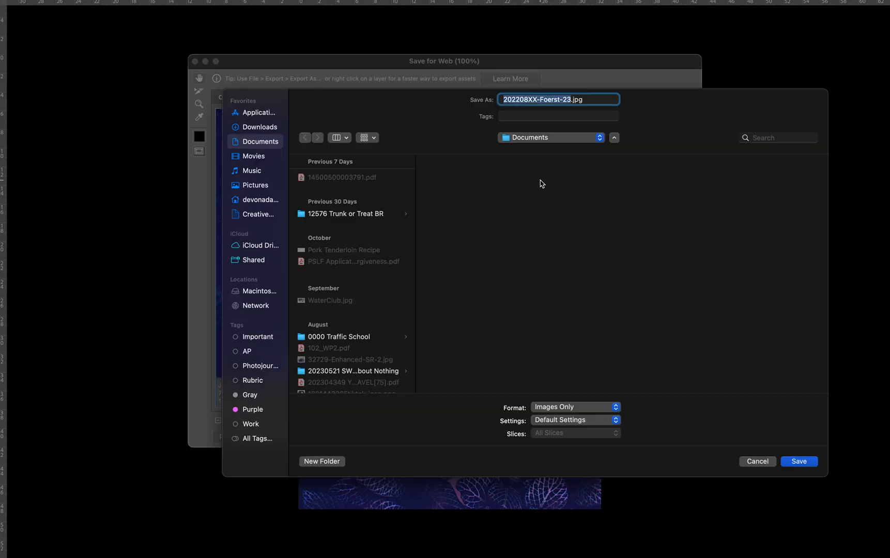
key("Return")
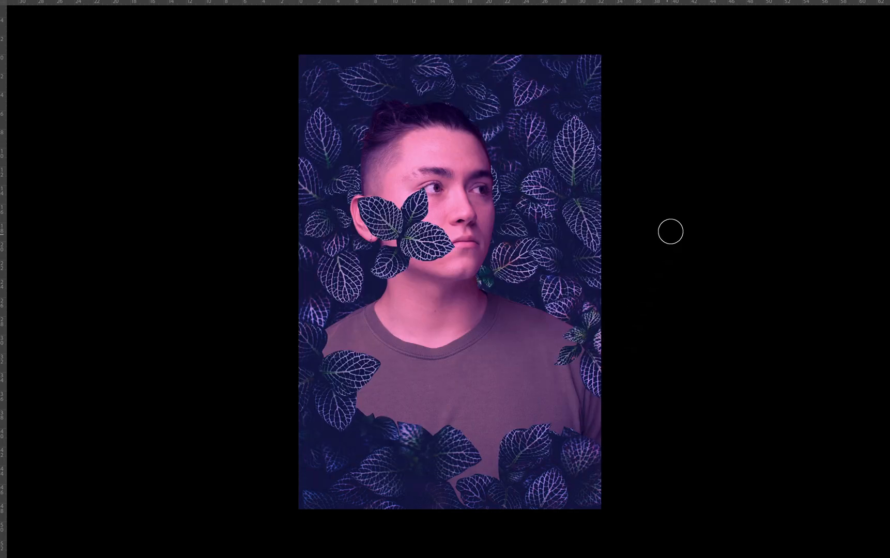
key("f")
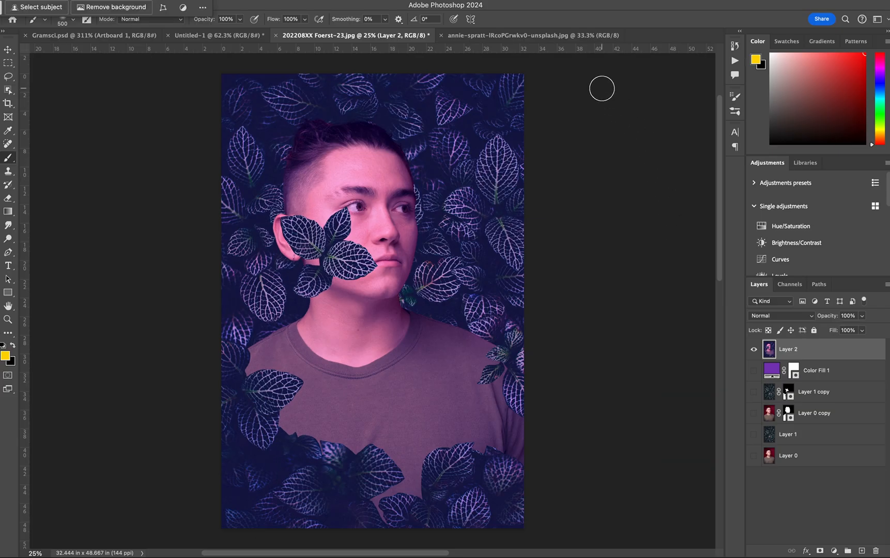